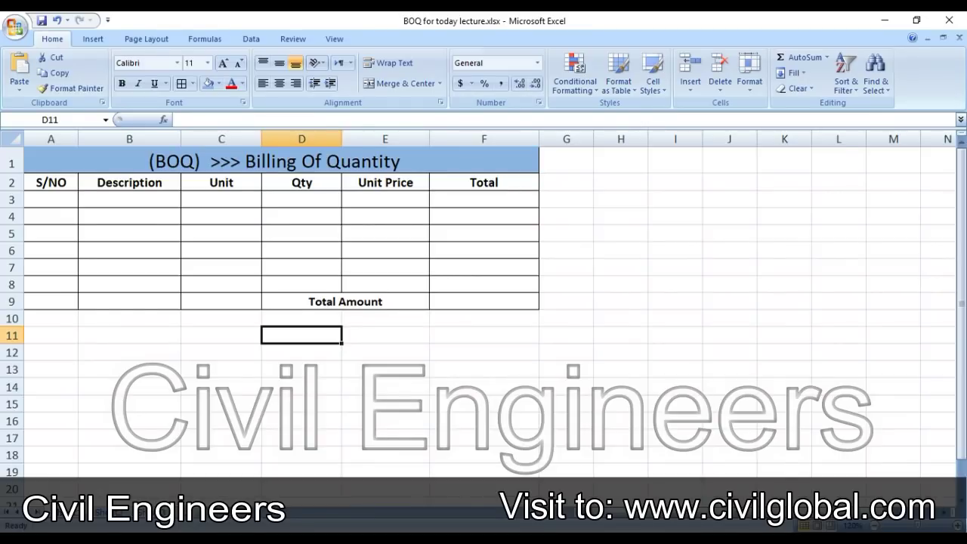
Step: Examine the BOQ table's title, its column headings from S/NO to Total, and the Total Amount row
left_click(281, 161)
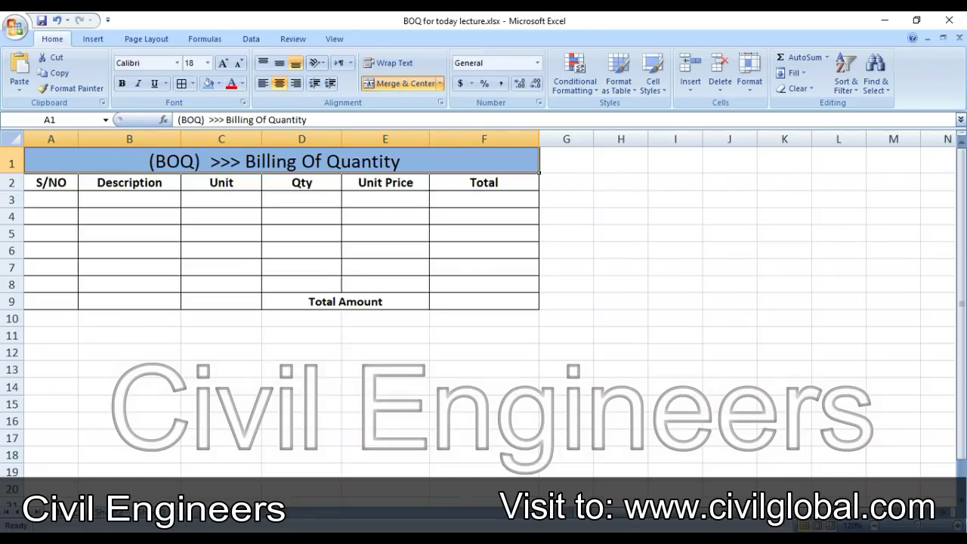
left_click(51, 183)
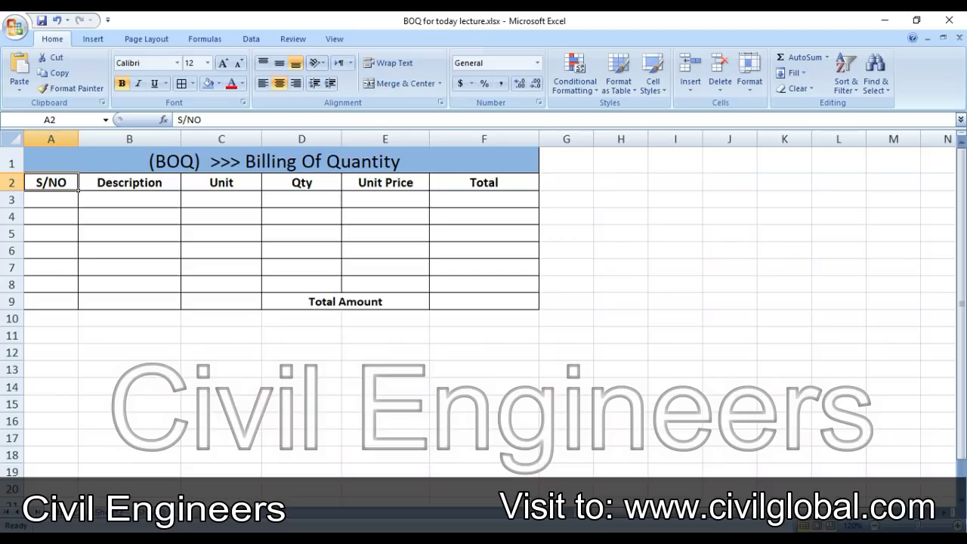
left_click(129, 183)
left_click(221, 183)
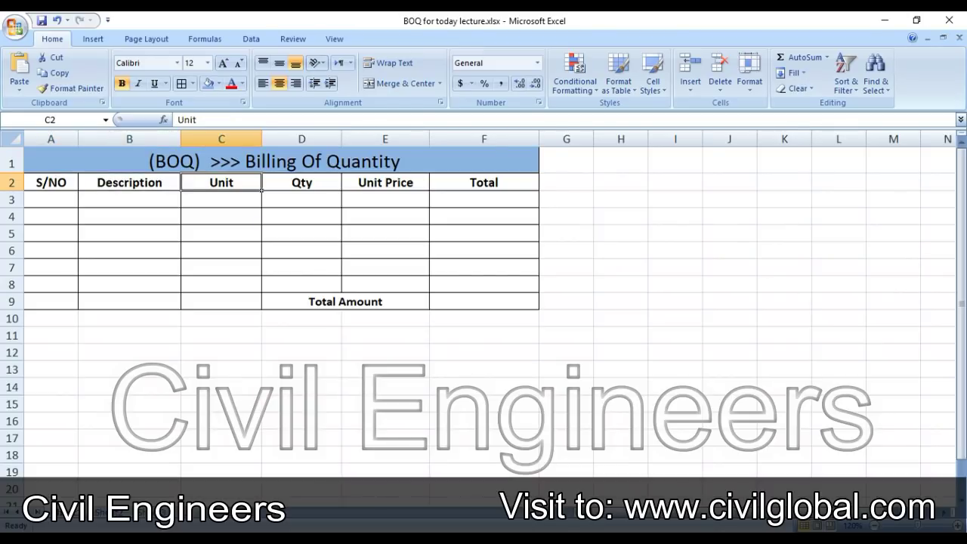
left_click(301, 183)
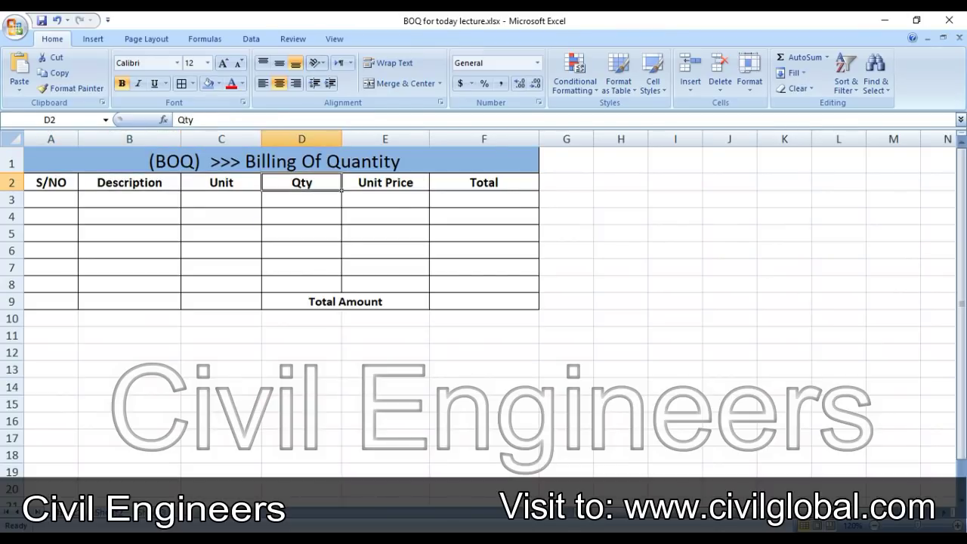
left_click(385, 183)
left_click(484, 183)
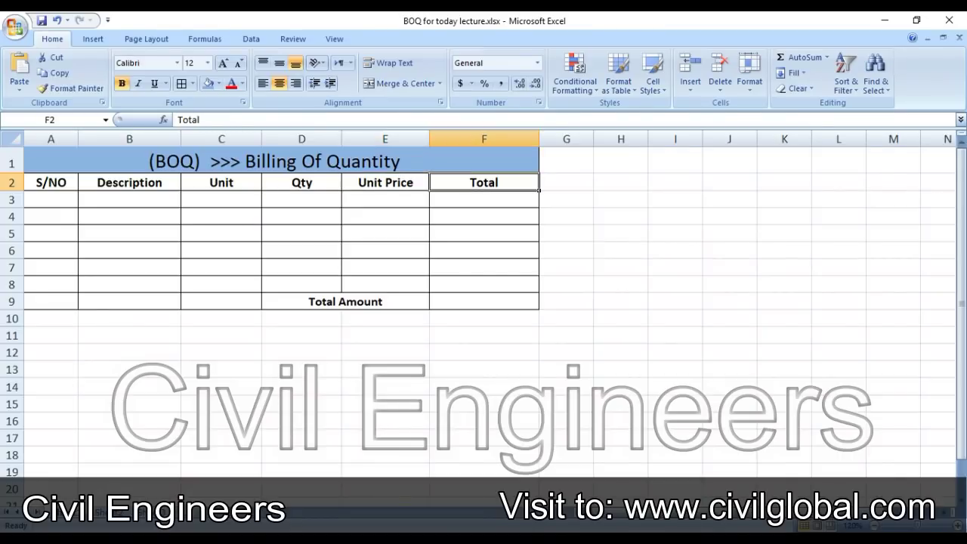
key("Down")
key("Down")
key("Down")
key("Down")
key("Down")
key("Down")
key("Down")
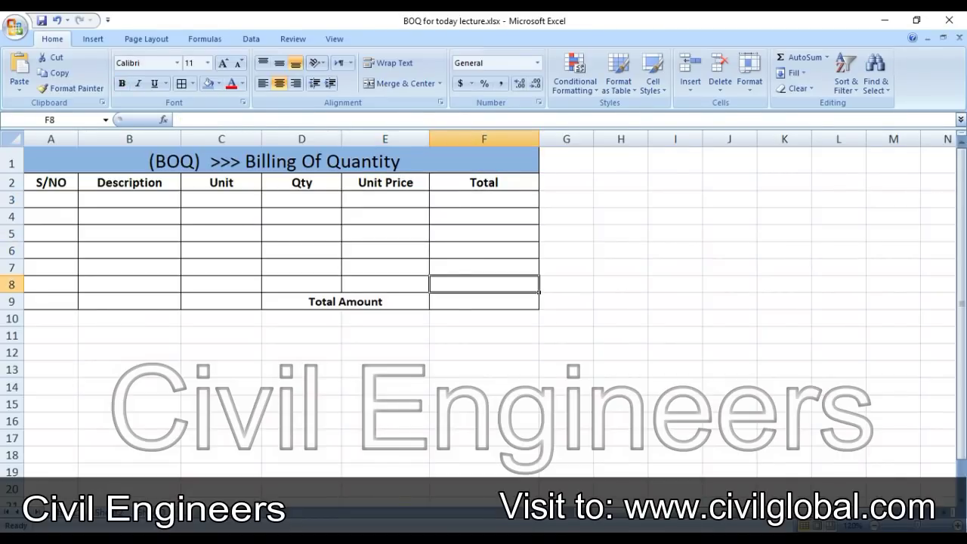
key("Left")
key("Left")
key("Right")
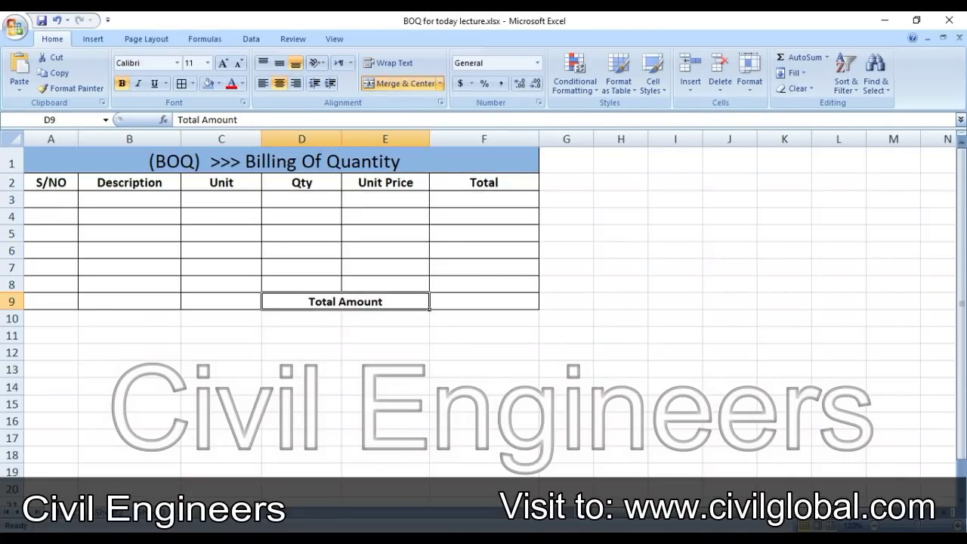
Step: Fill the first item row, starting in A3, with serial number 1, description Cement and unit Number
key("Left")
key("Left")
key("Left")
key("Up")
key("Up")
key("Up")
key("Up")
key("Up")
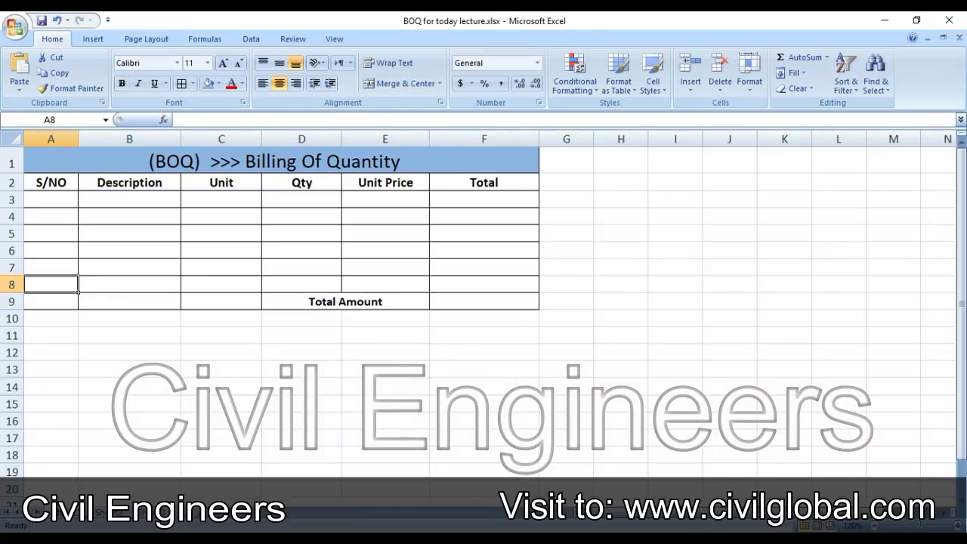
key("Up")
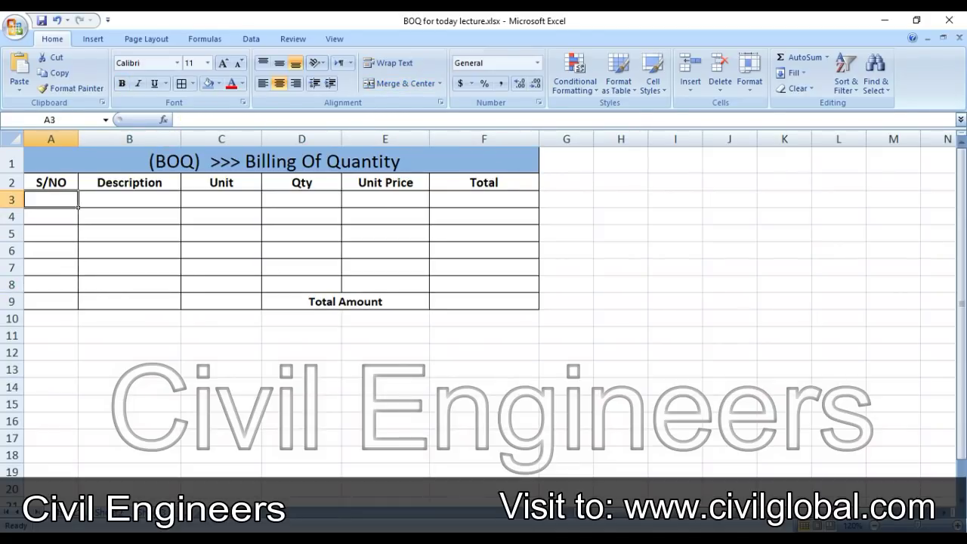
type("1")
key("Tab")
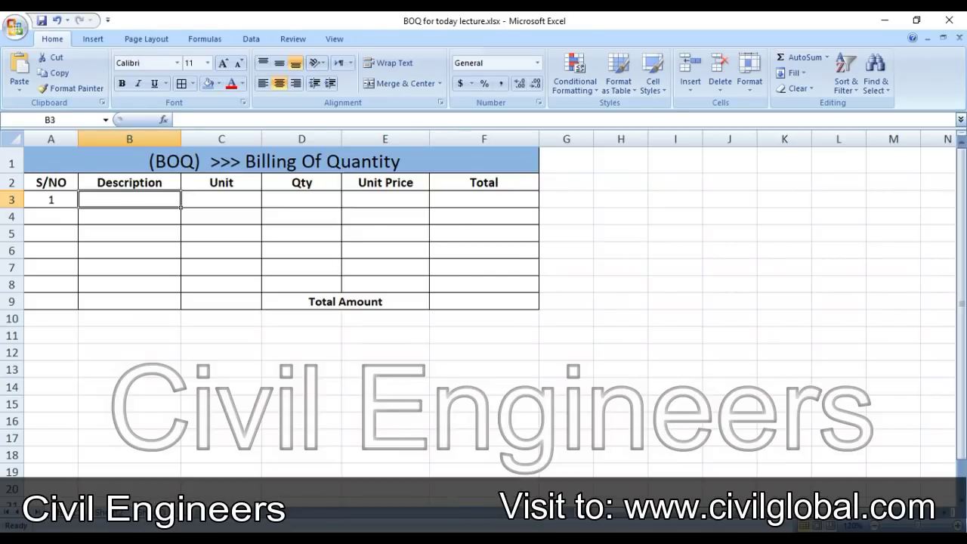
type("Cement")
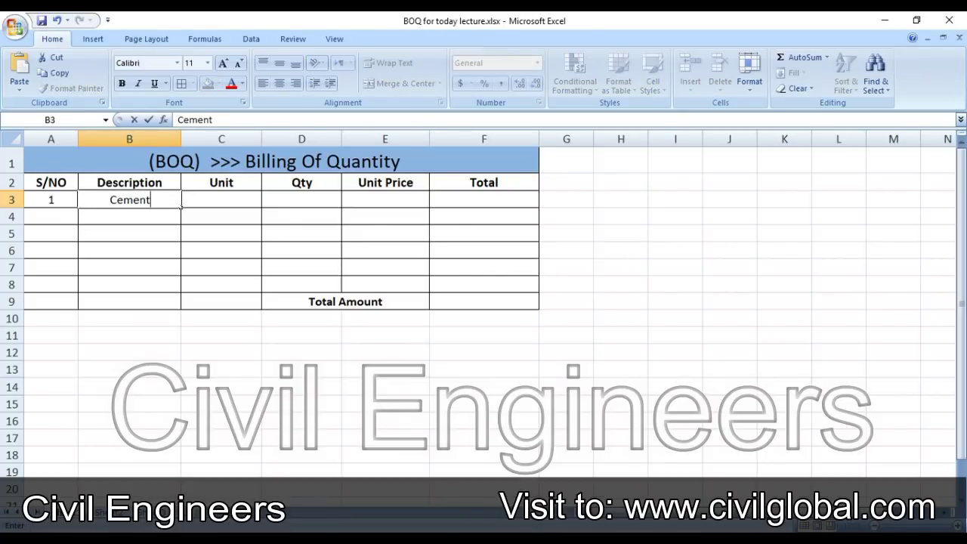
key("Tab")
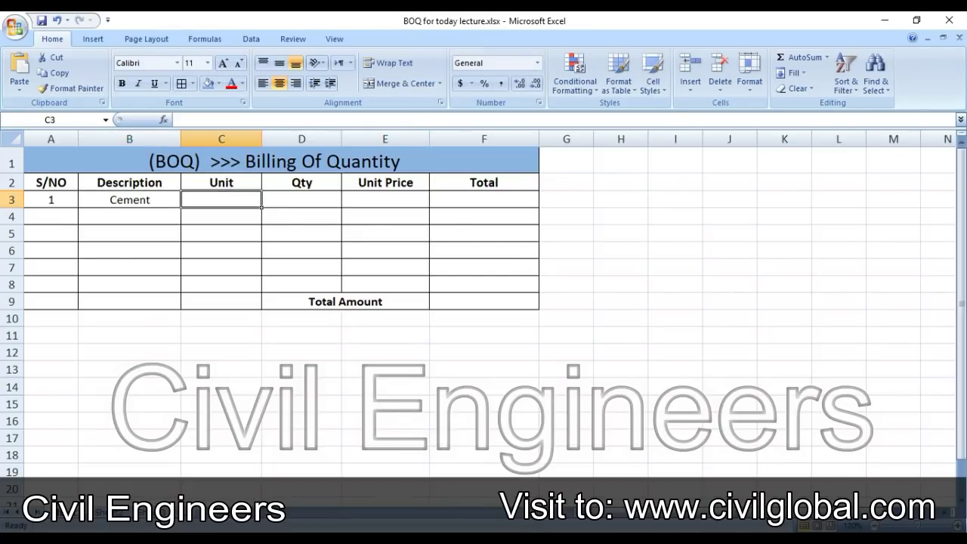
type("Number")
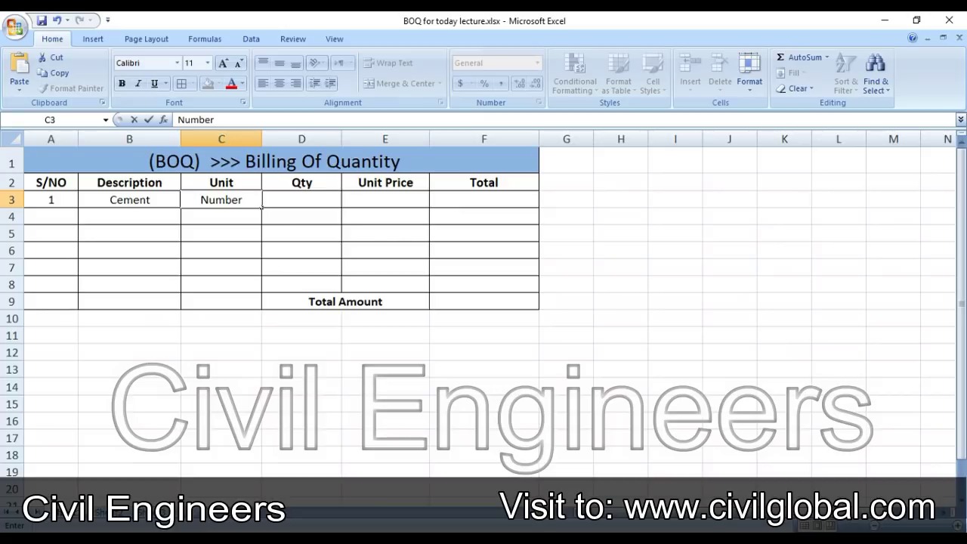
key("Tab")
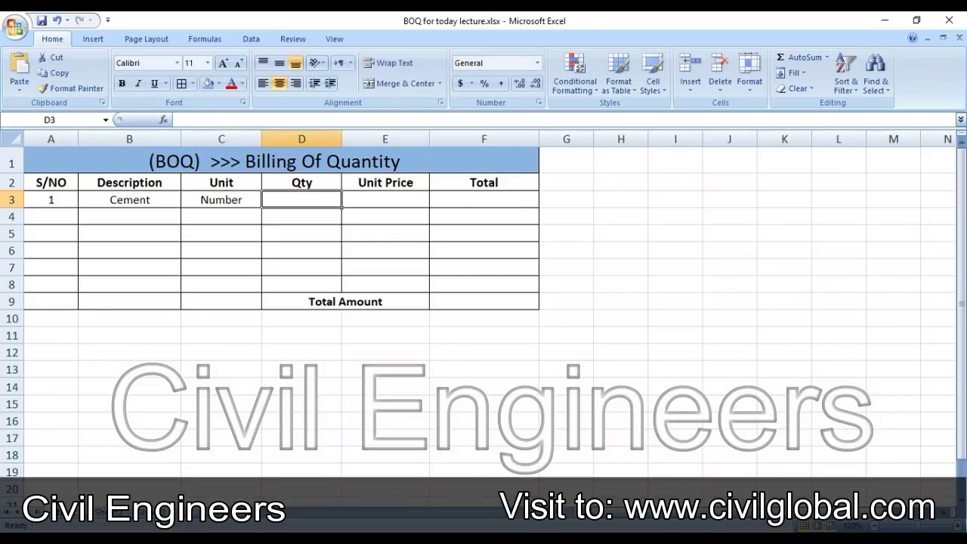
Step: Enter a quantity of 300 and a unit price of 520 for Cement
type("3000")
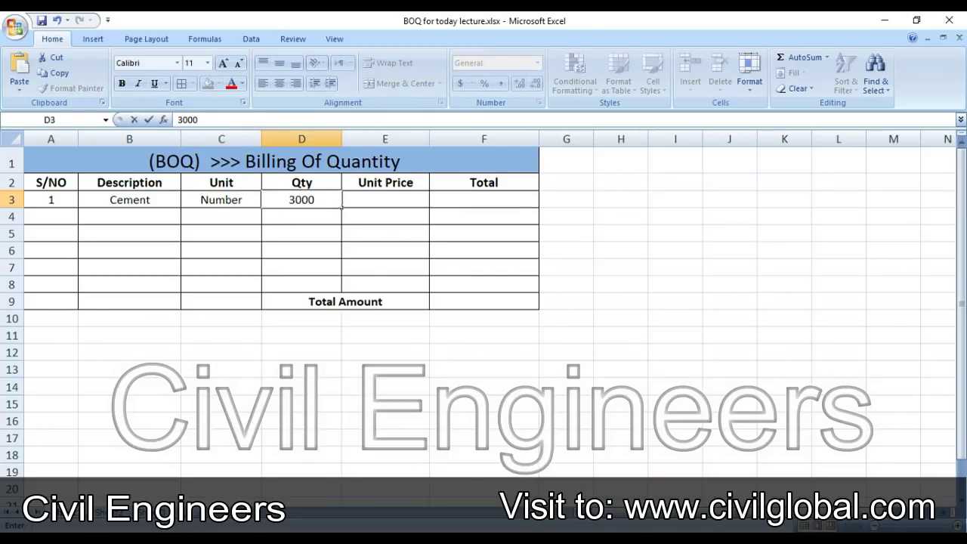
key("BackSpace")
key("Tab")
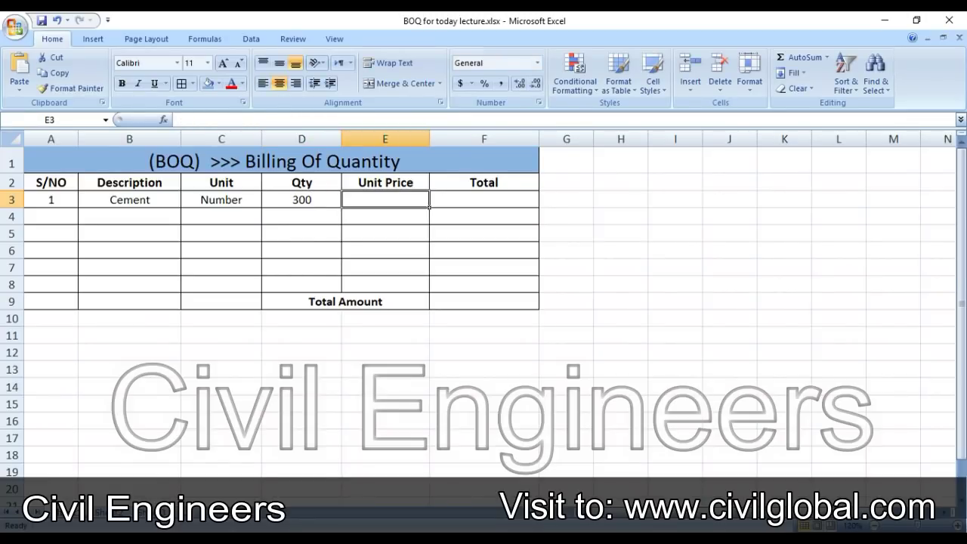
type("520")
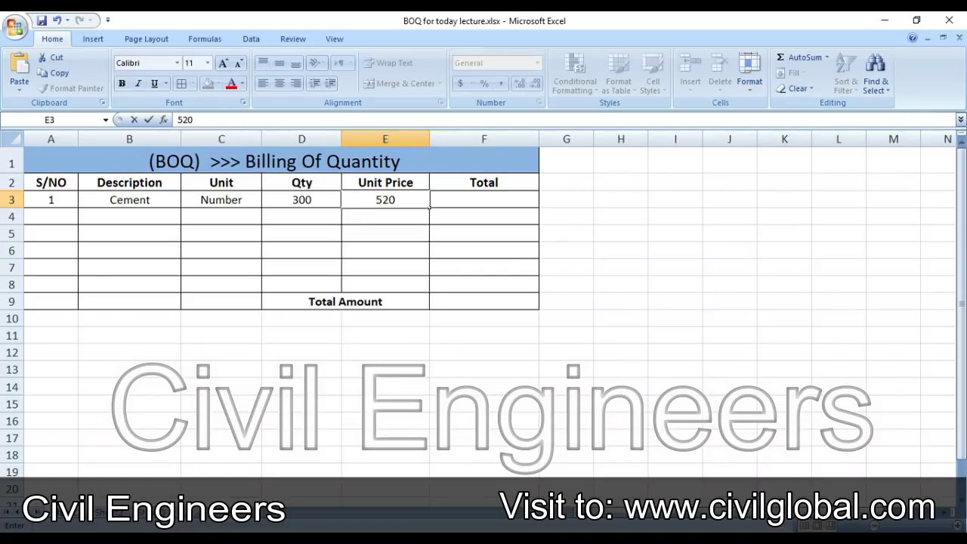
key("Tab")
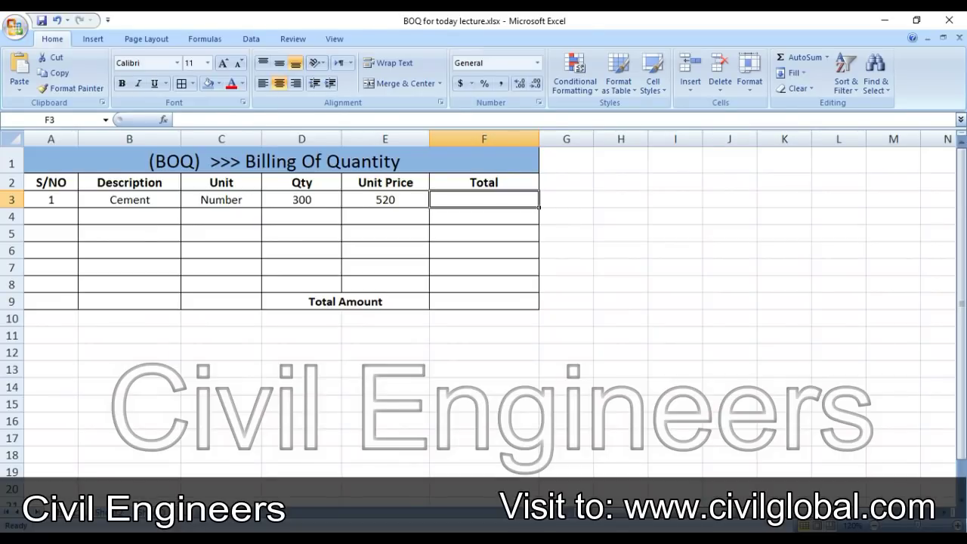
Step: Calculate the Cement total in F3 as quantity times unit price with the formula =D3*E3
type("=")
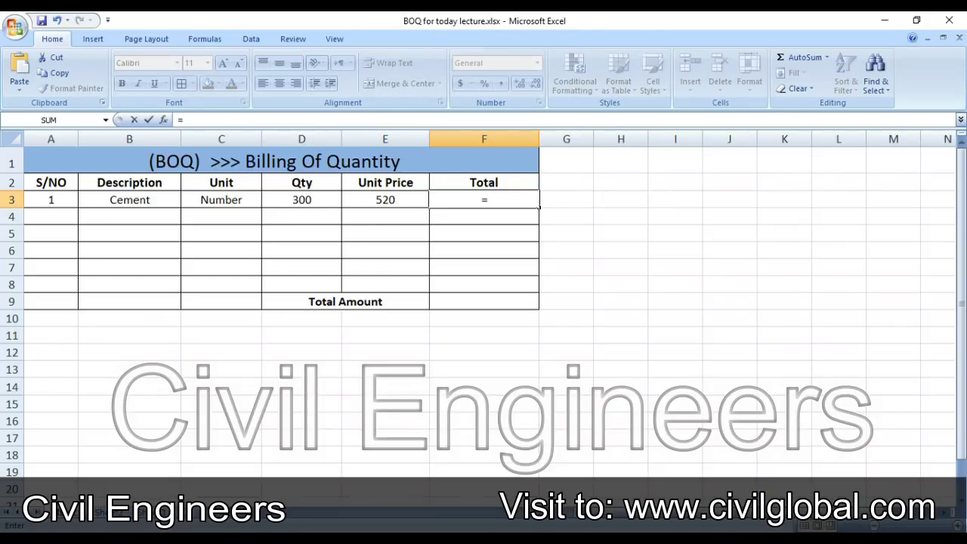
left_click(302, 200)
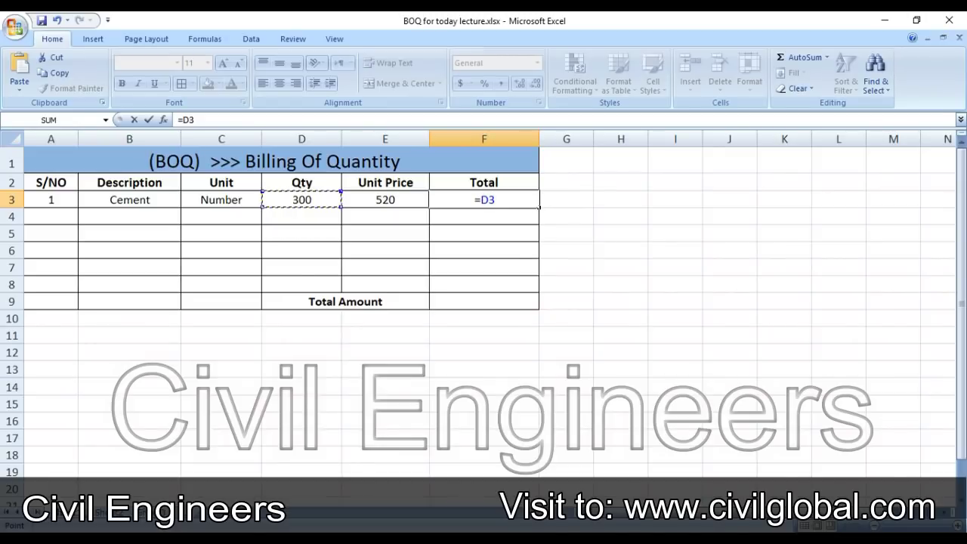
type("*")
left_click(385, 200)
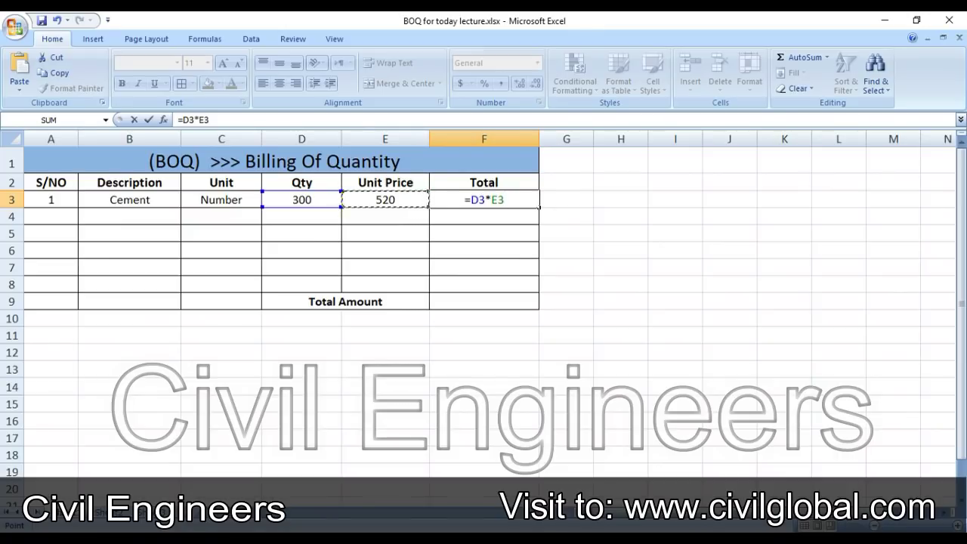
key("Return")
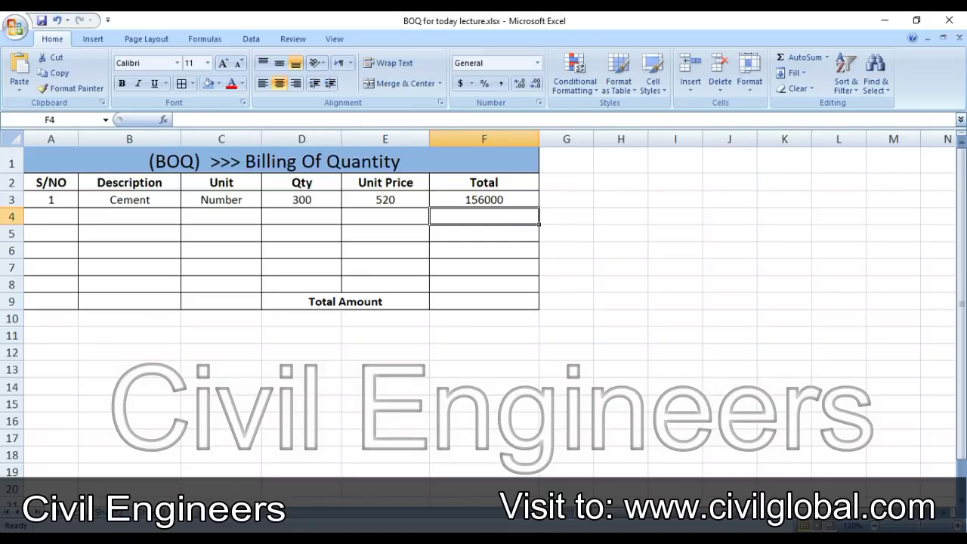
left_click(222, 200)
left_click(301, 200)
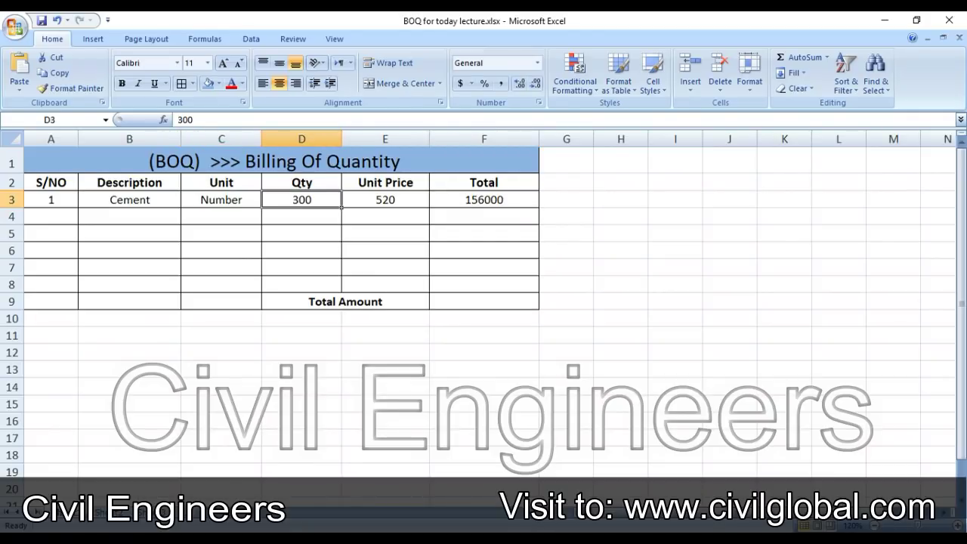
left_click(385, 200)
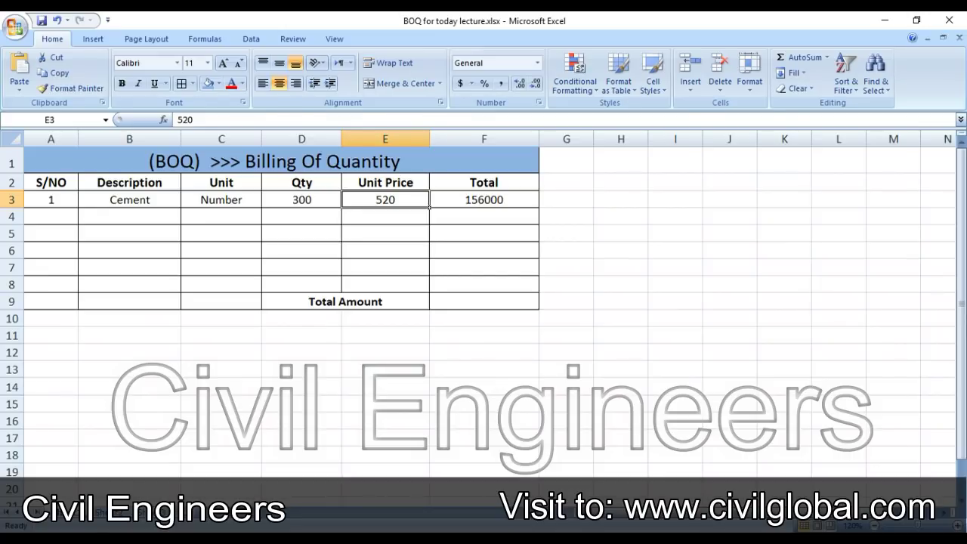
Step: Fill the second item row, starting in A4, with serial number 2, description Sand and unit CFT
left_click(50, 217)
type("2")
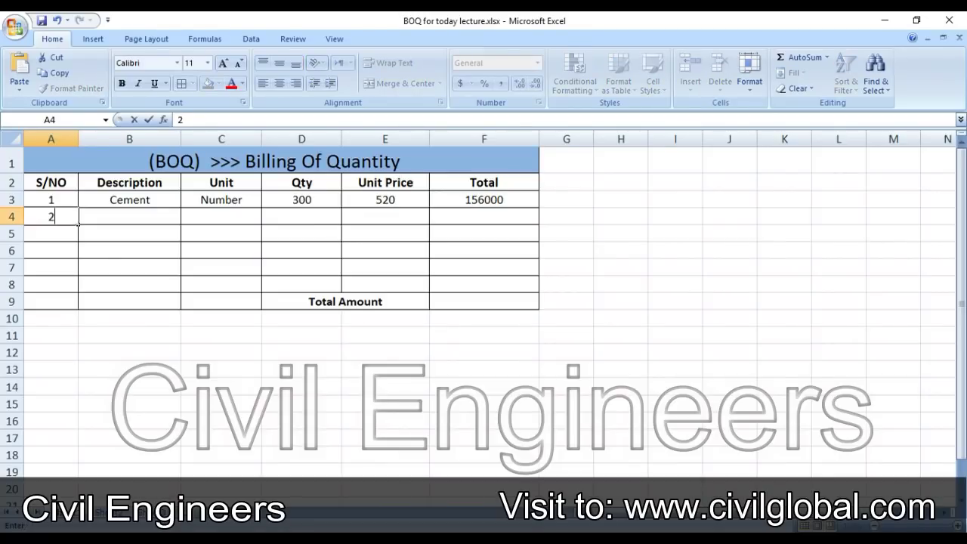
key("Tab")
type("Sand")
key("Tab")
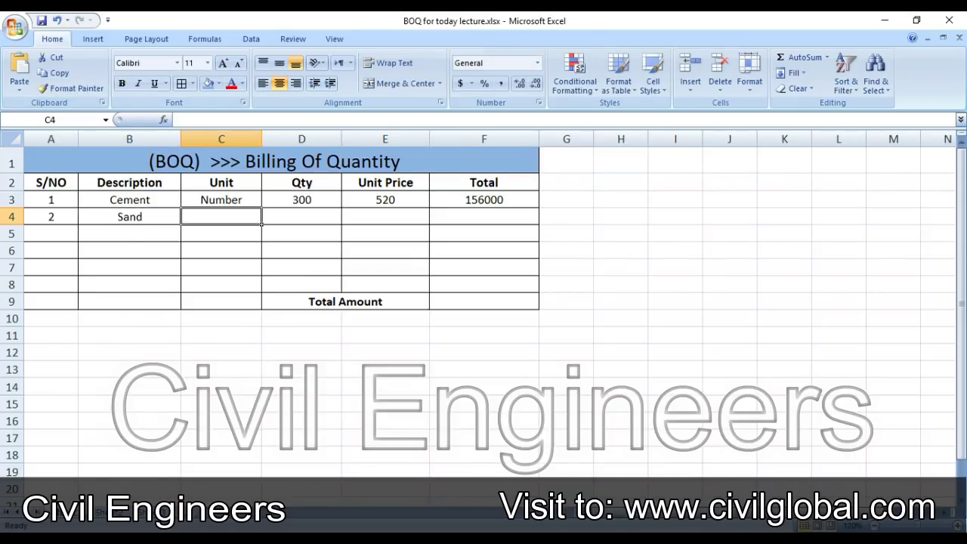
type("CFT")
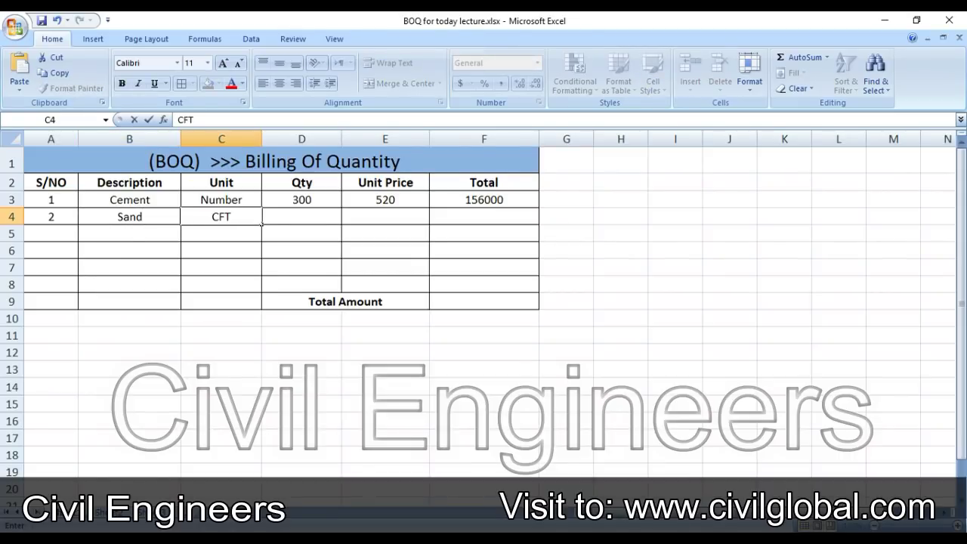
key("Tab")
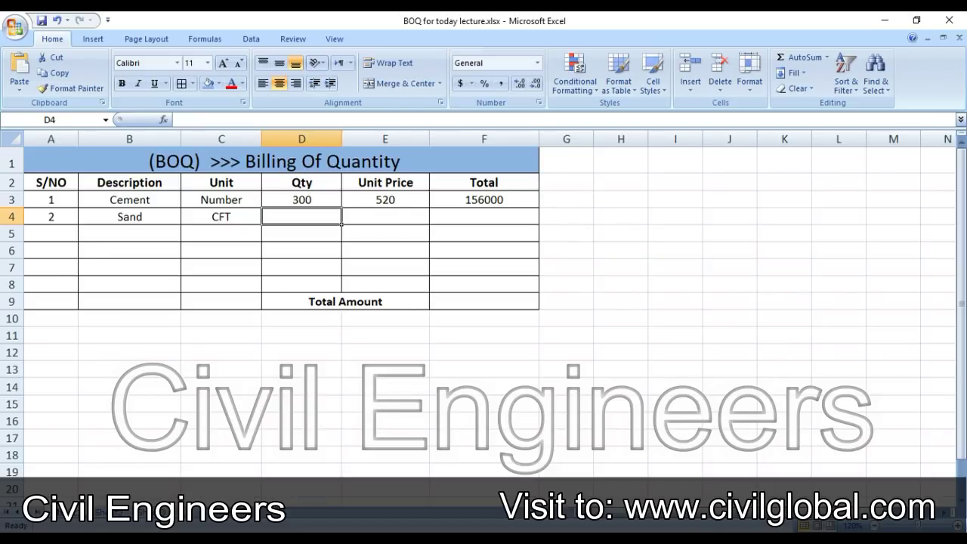
Step: Enter quantity 1000 and unit price 20 for Sand, and fill the Cement total formula down into F4
type("1000")
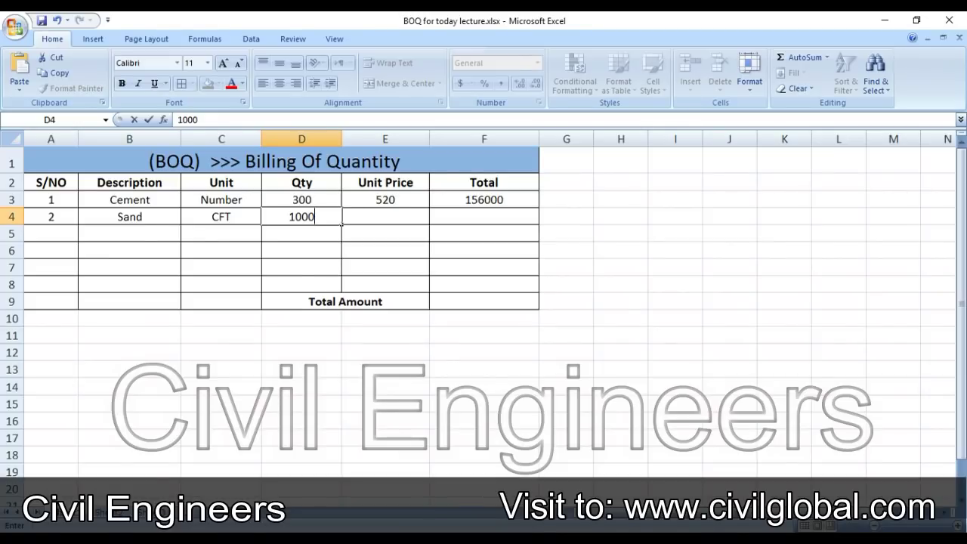
key("Tab")
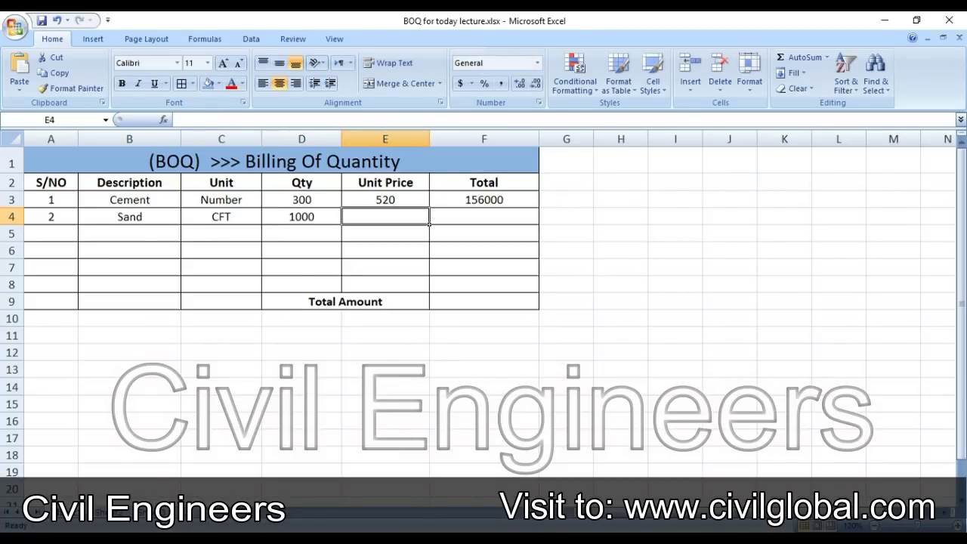
type("20")
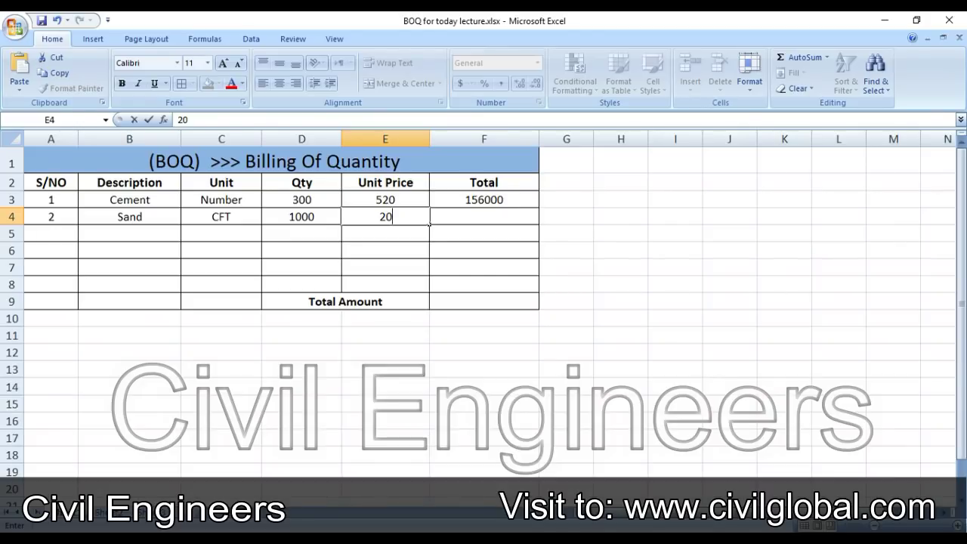
key("Tab")
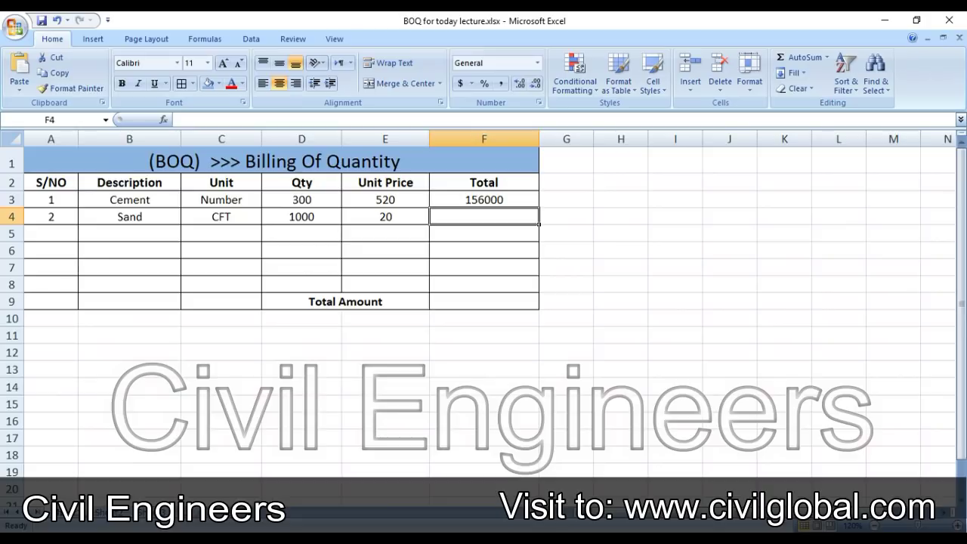
key("Up")
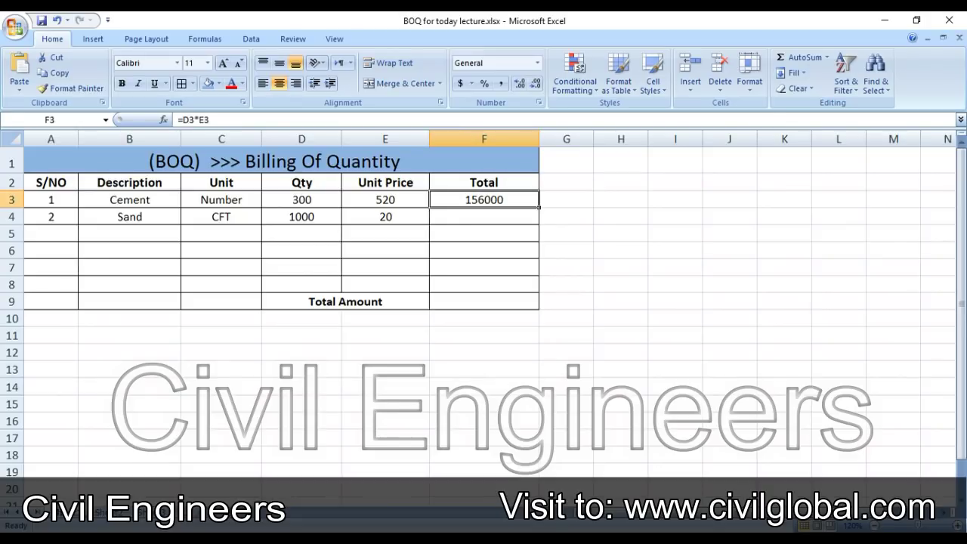
left_click_drag(538, 208, 539, 224)
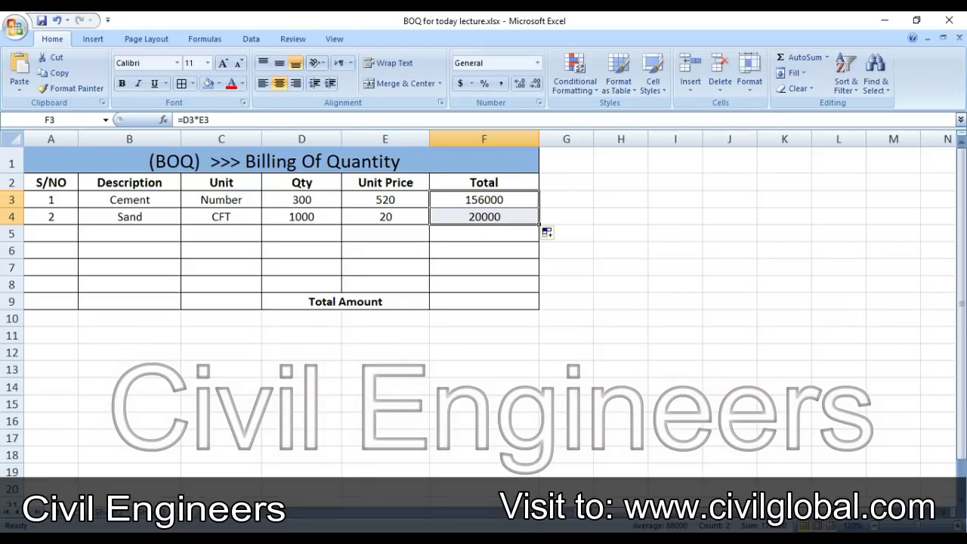
Step: Fill the third item row, starting in A5, with serial number 3, description Arregate and unit CFT
left_click(50, 234)
type("3")
key("Tab")
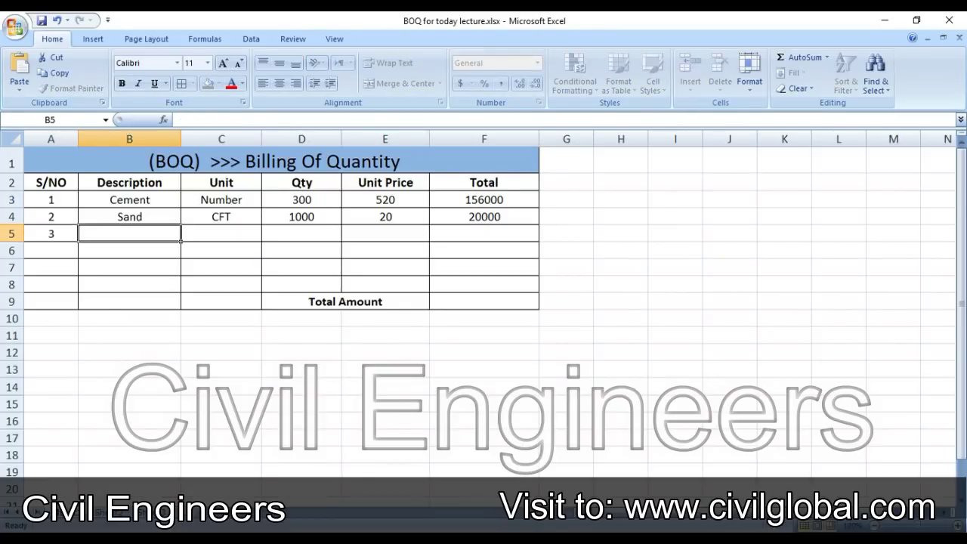
type("Ar")
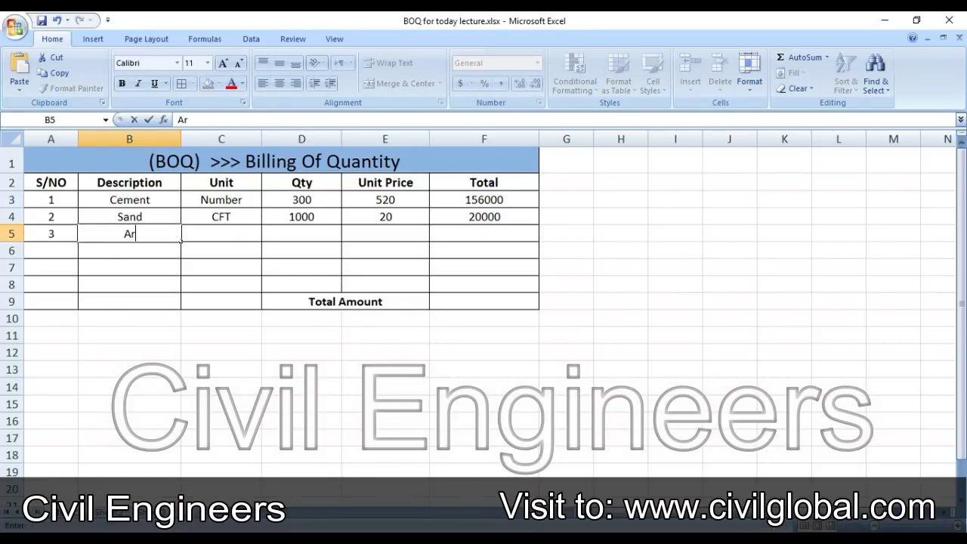
type("regate")
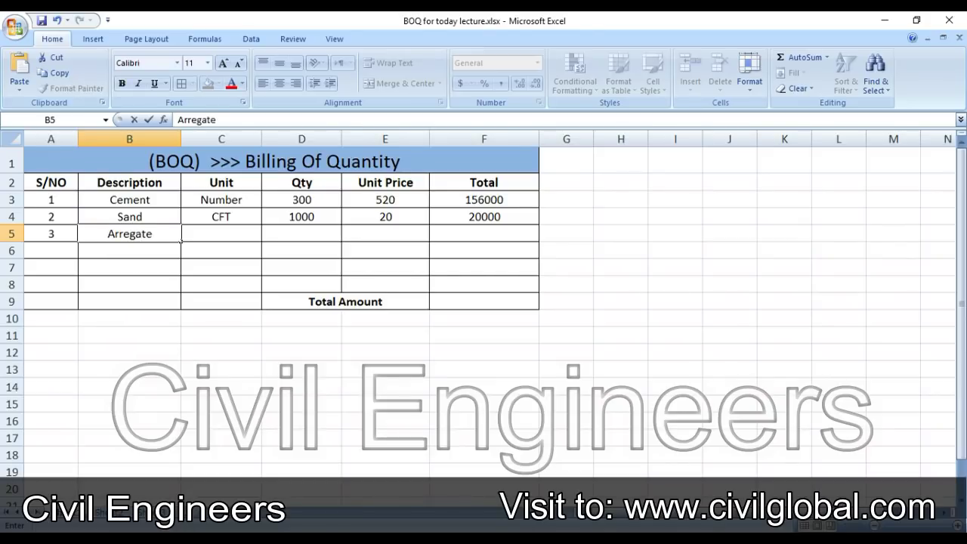
key("Tab")
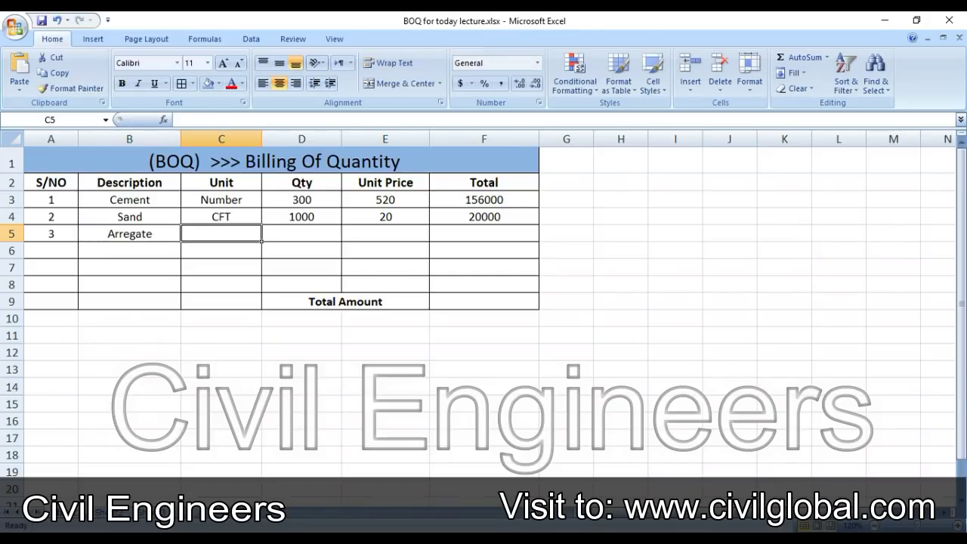
type("CFT")
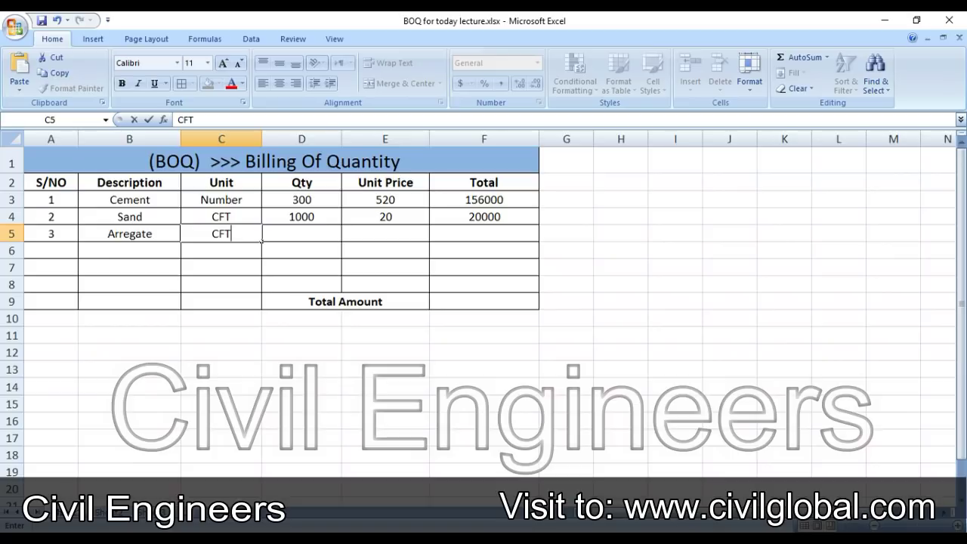
key("Tab")
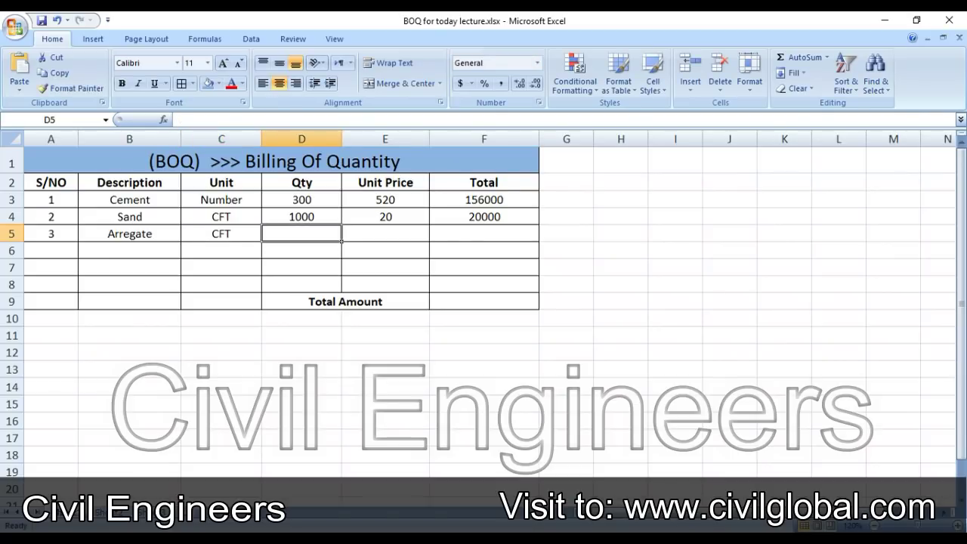
Step: Enter quantity 2000 and unit price 18 for Arregate, and fill the Sand total formula down into F5
type("2000")
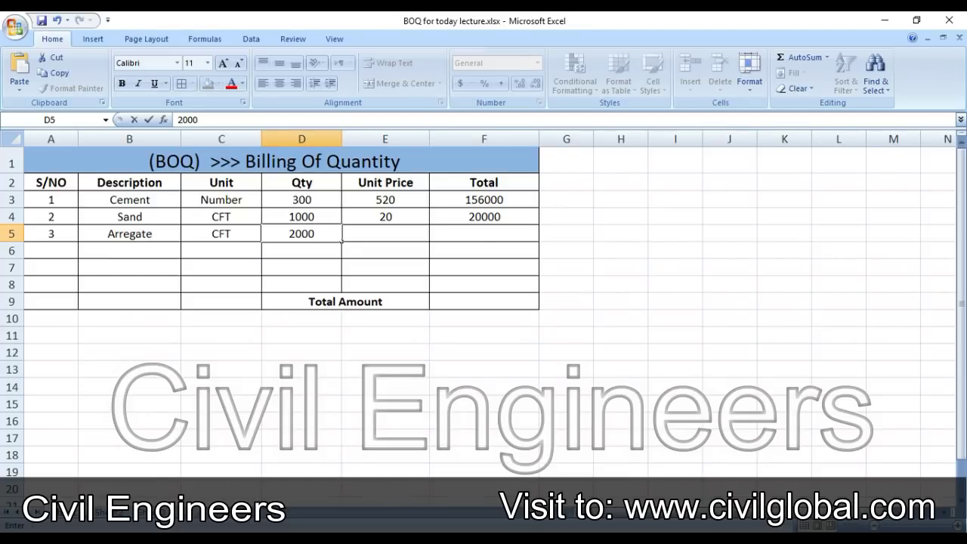
key("Tab")
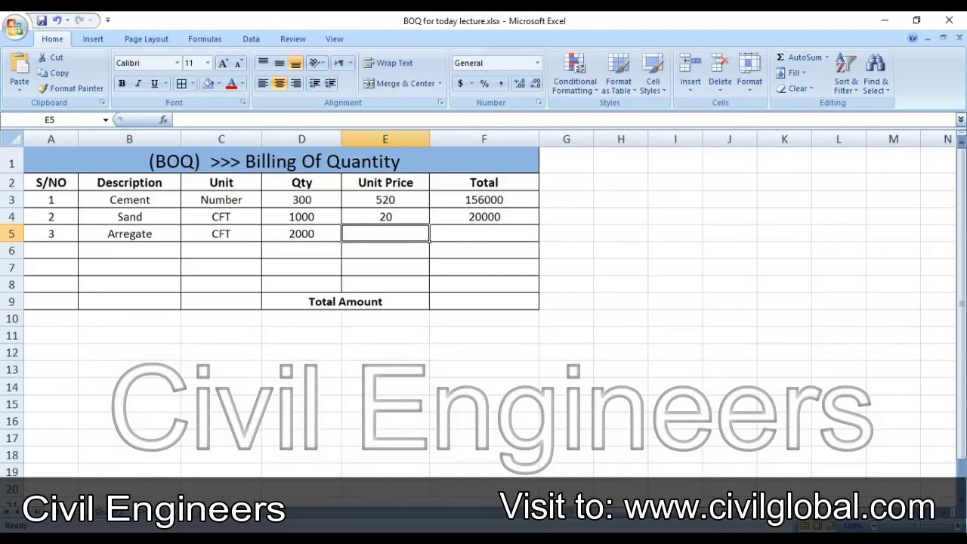
type("18")
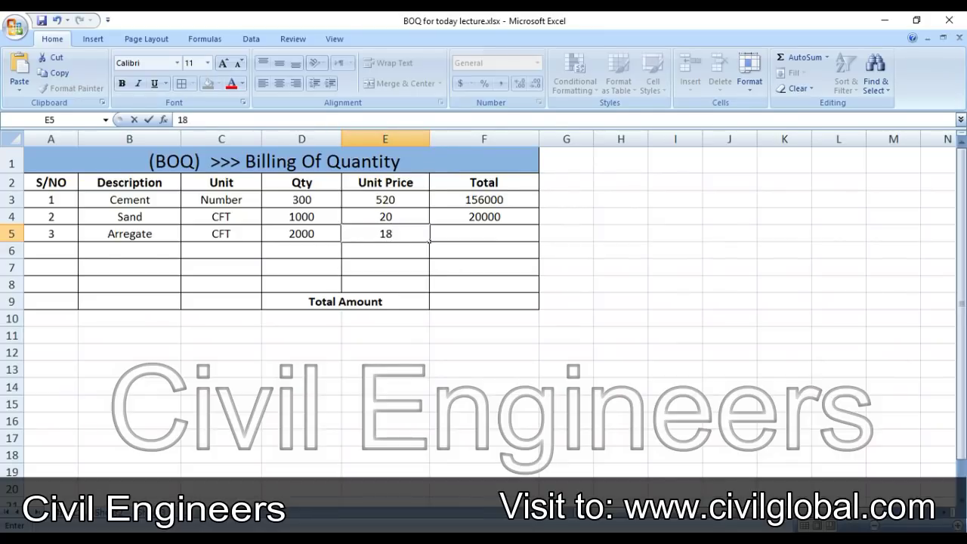
key("Tab")
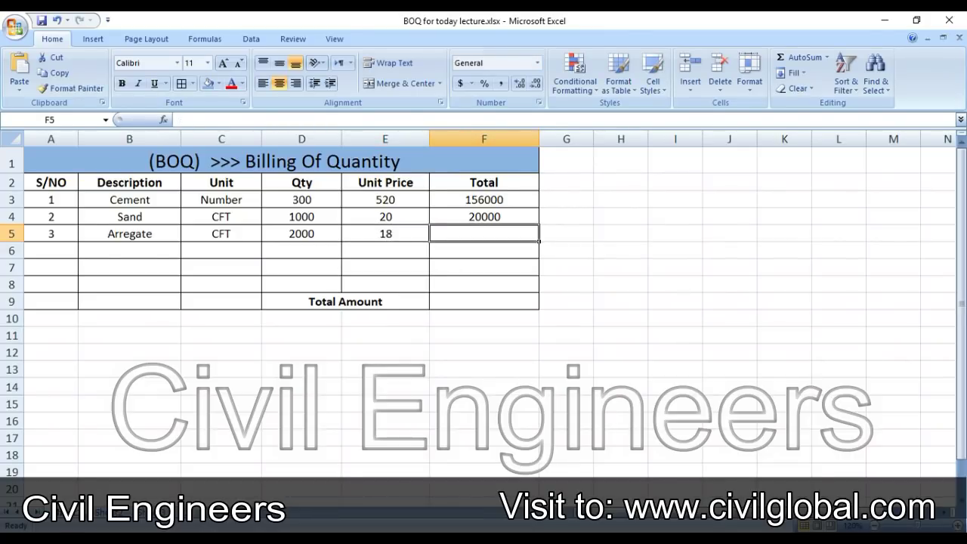
left_click(484, 217)
left_click_drag(539, 225, 538, 242)
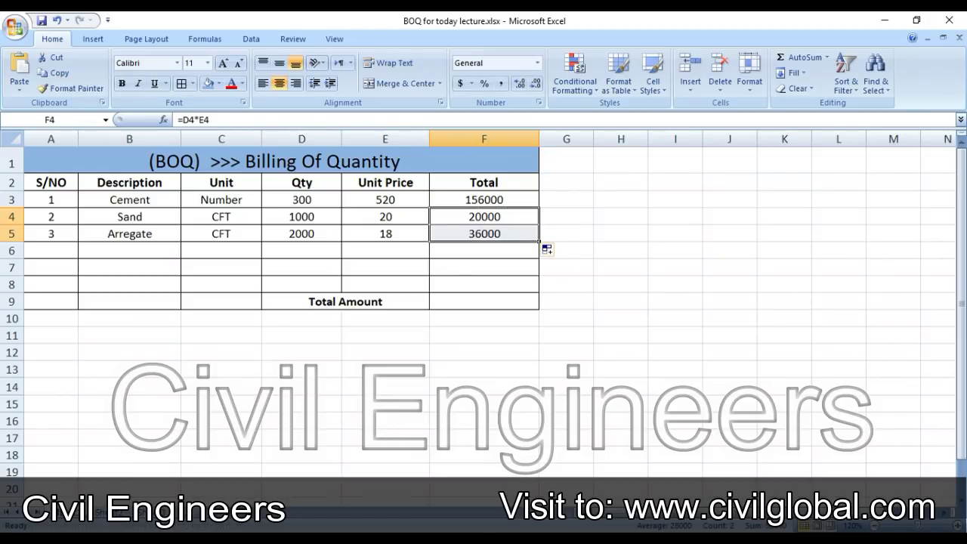
Step: Fill the fourth item row, starting in A6, with serial number 4, description Door and unit Number
left_click(51, 250)
type("4")
key("Tab")
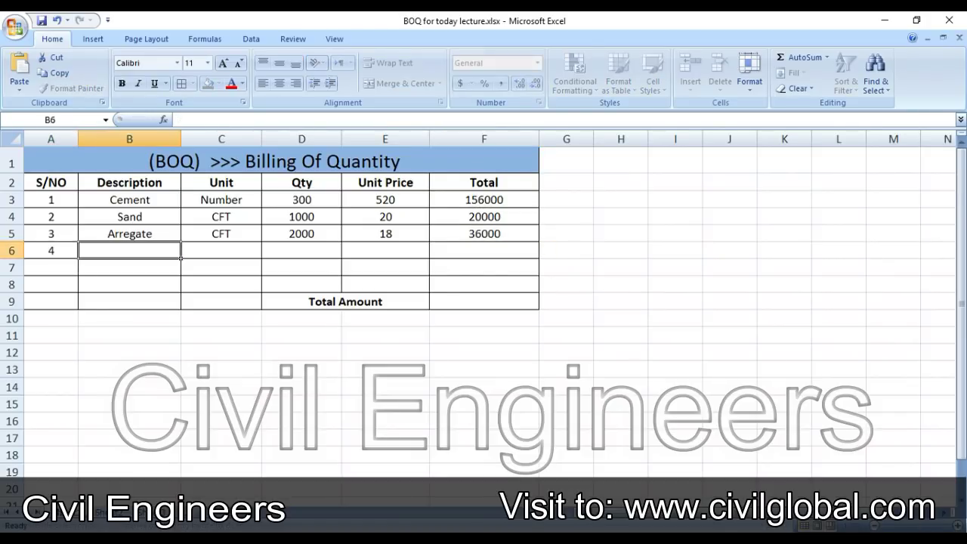
type("Door")
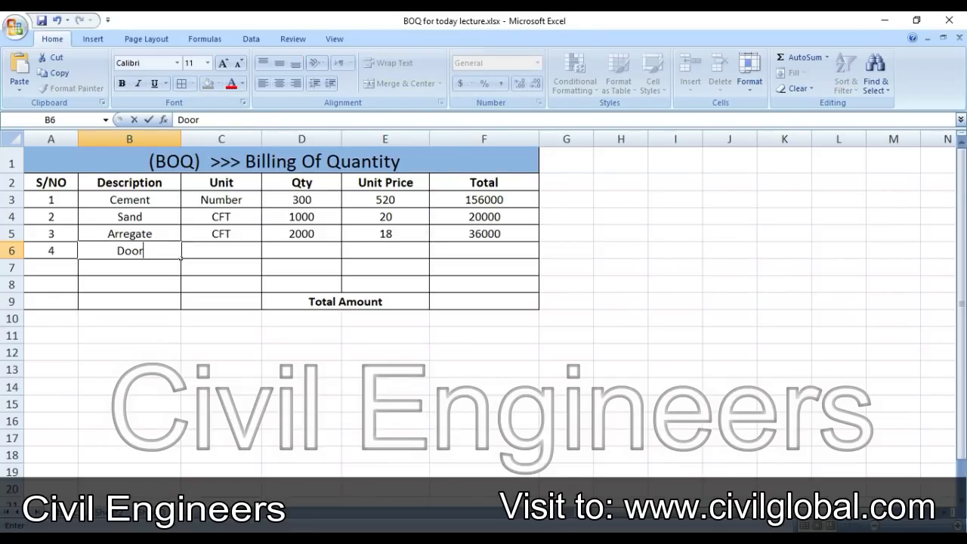
key("Tab")
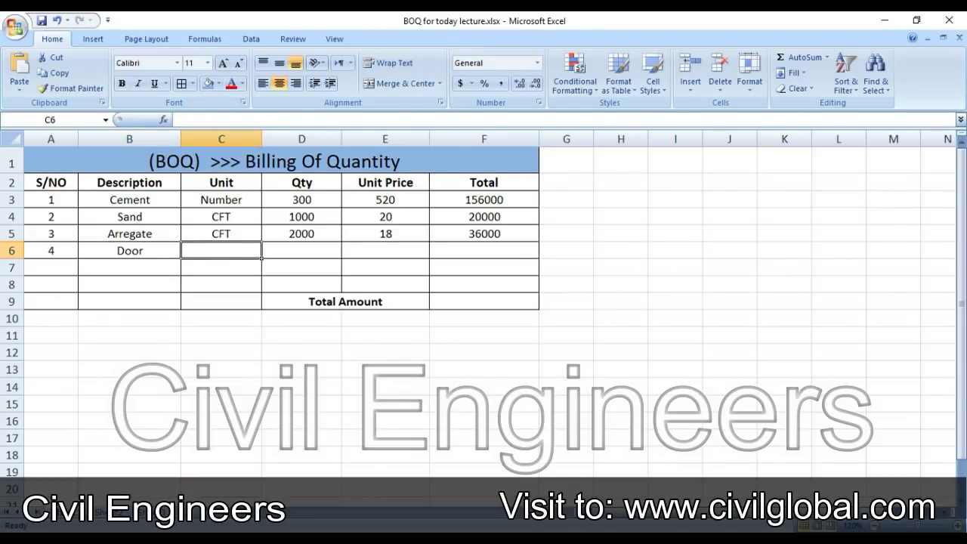
type("Number")
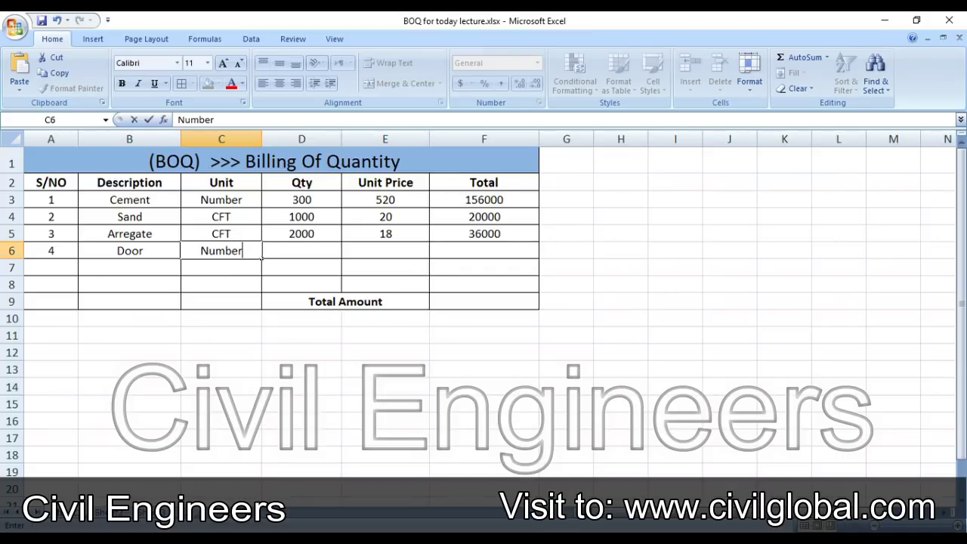
key("Tab")
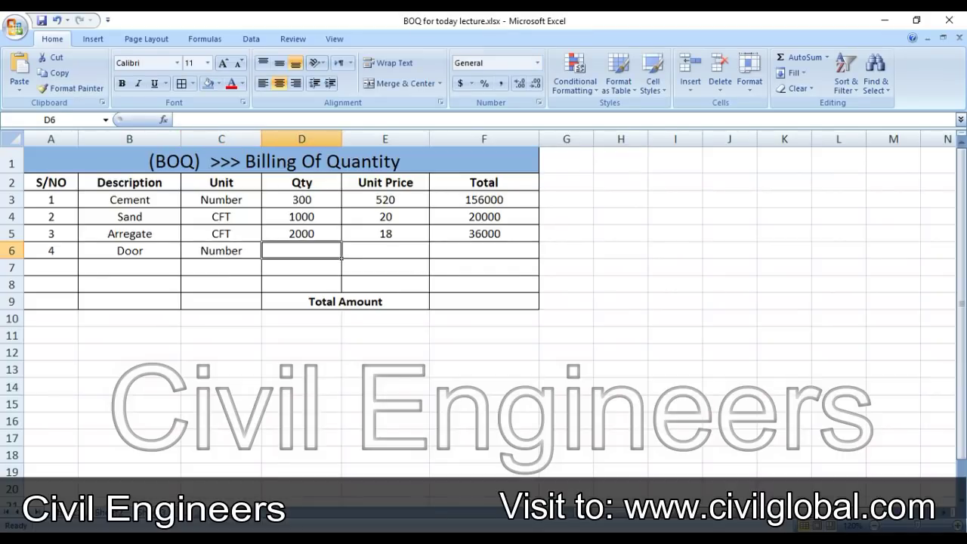
Step: Enter quantity 8 and unit price 4000 for Door, and fill the Arregate total formula down into F6
type("8")
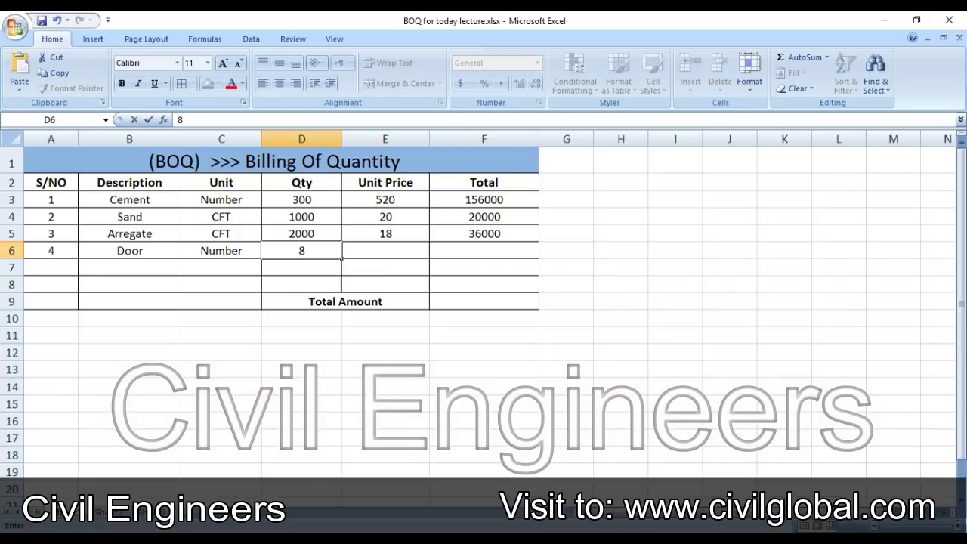
key("Tab")
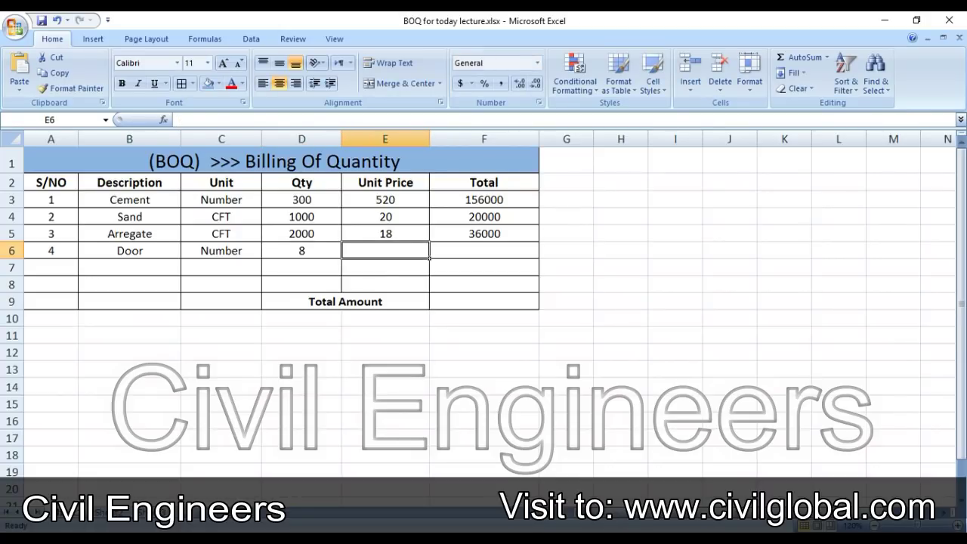
type("4000")
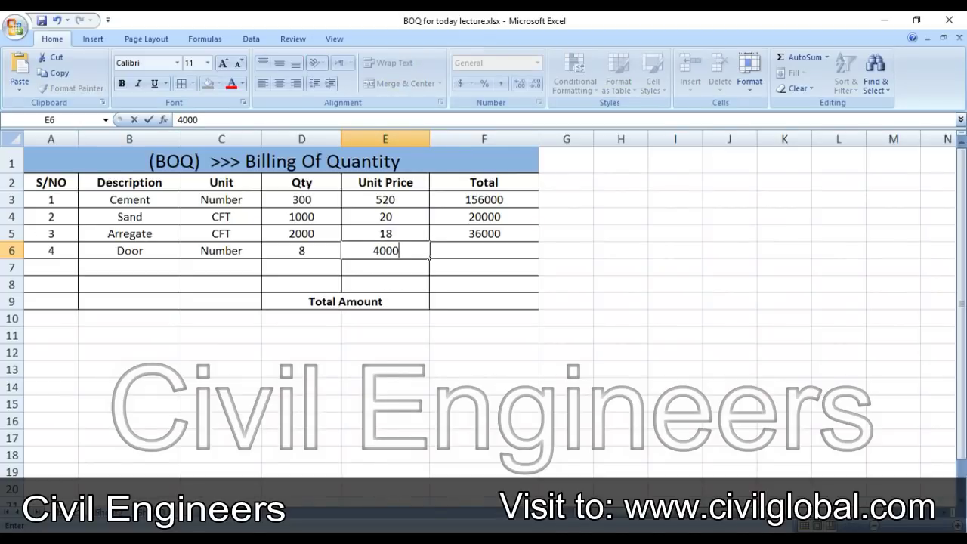
key("Tab")
key("Up")
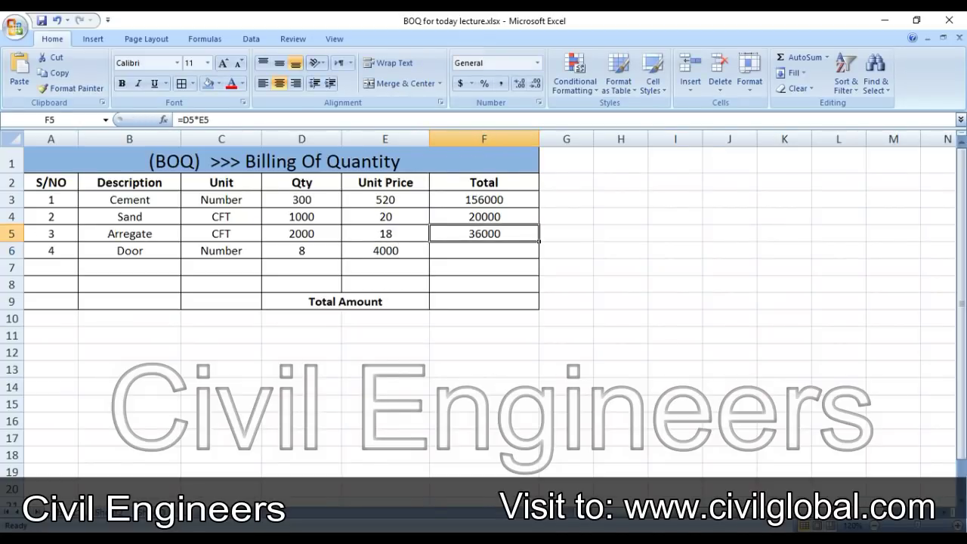
left_click_drag(539, 241, 532, 256)
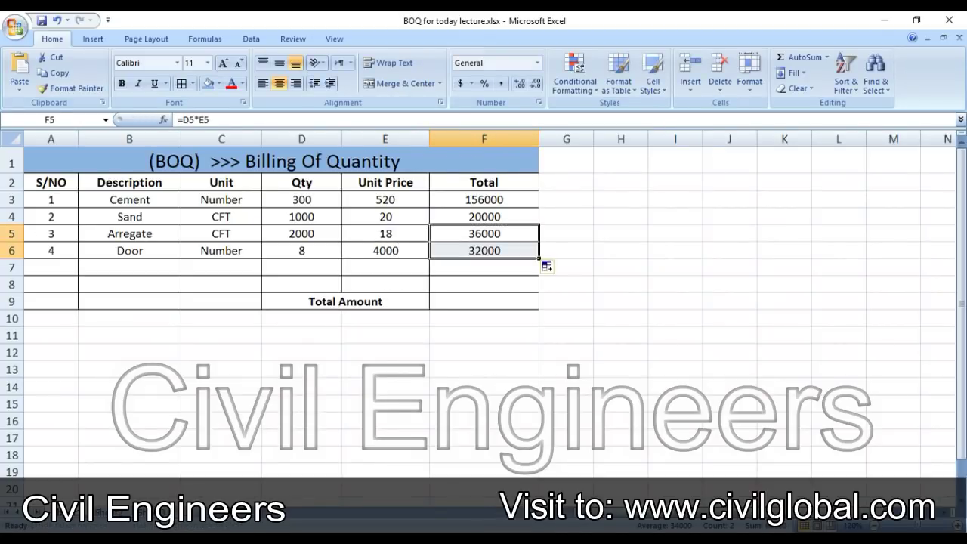
Step: Fill the fifth item row, starting in A7, with serial number 5, description Window and unit Number
left_click(77, 274)
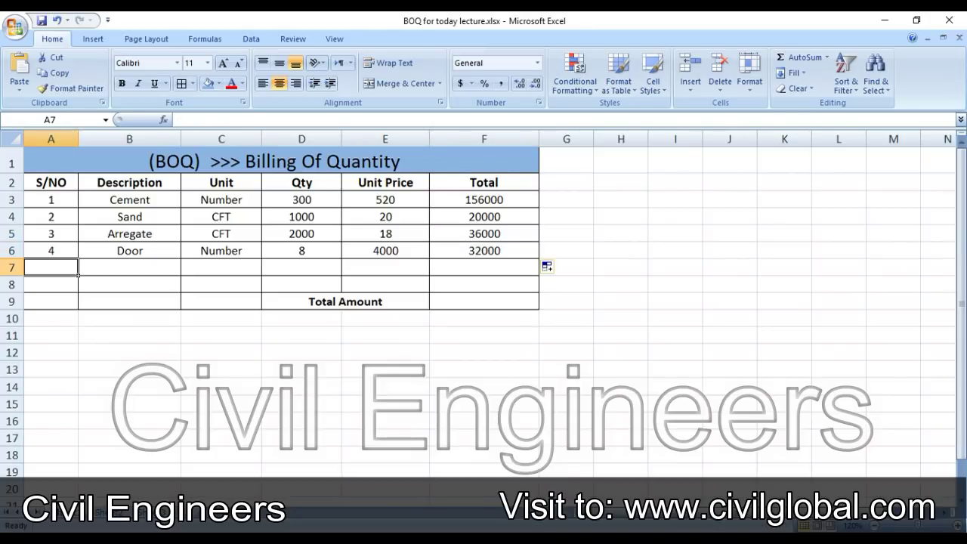
type("5")
key("Tab")
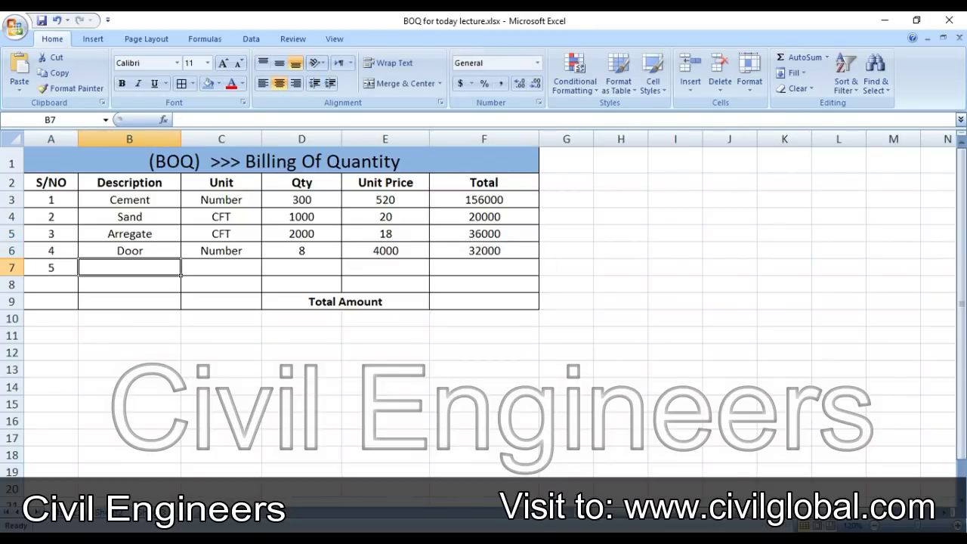
type("Window")
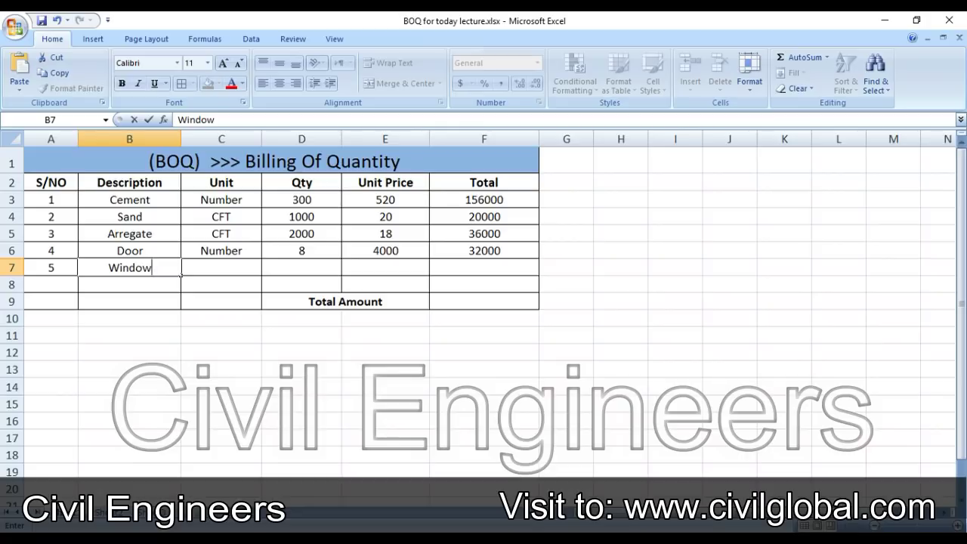
key("Tab")
type("Number")
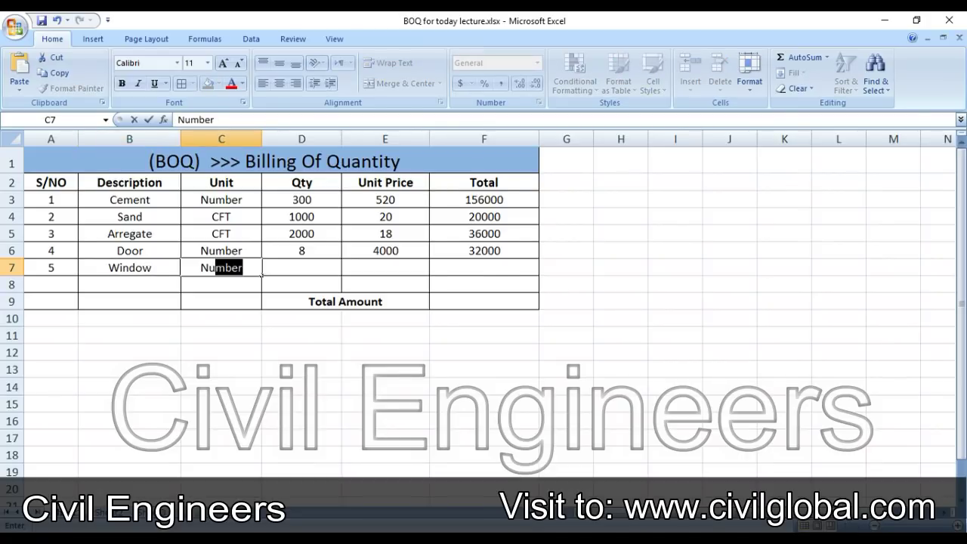
key("Tab")
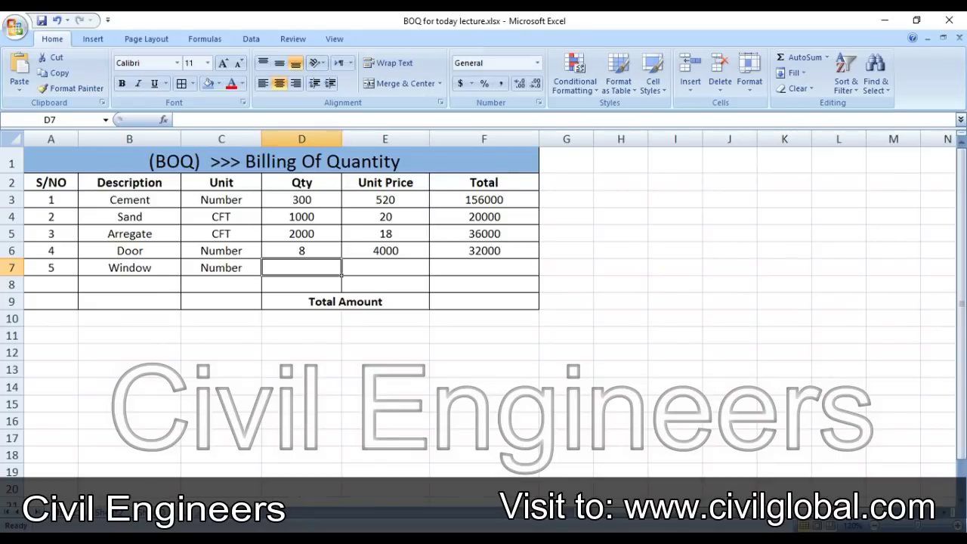
Step: Enter a quantity of 8 and a unit price of 6500 for Window
type("8")
key("Tab")
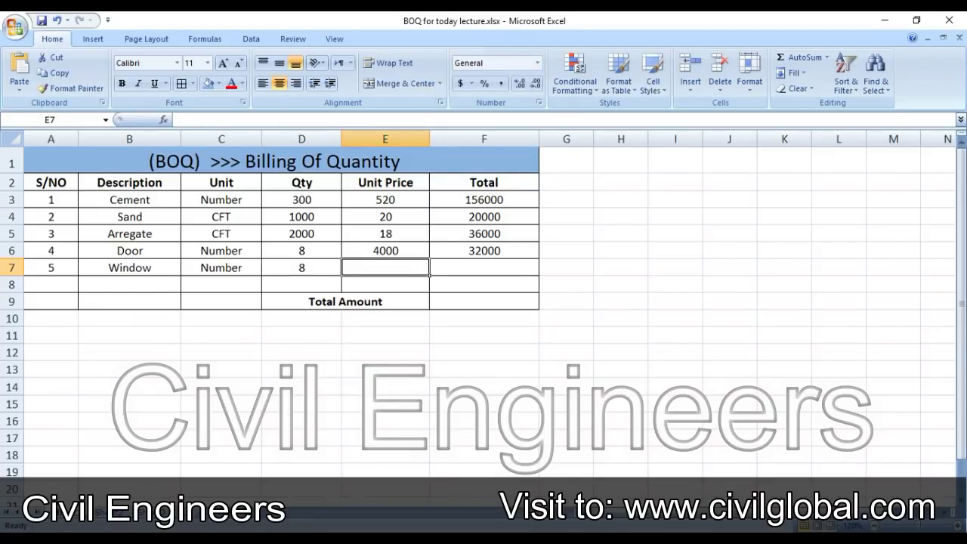
type("6500")
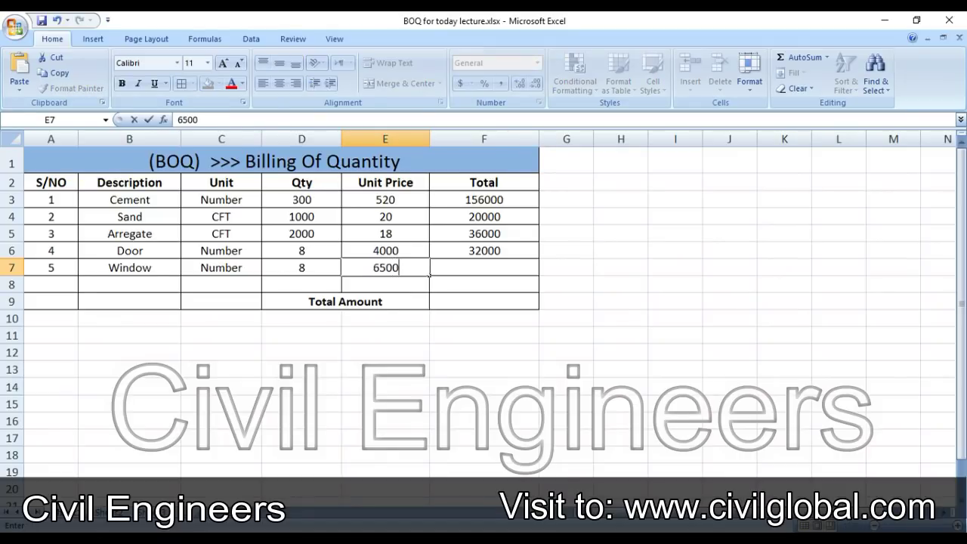
key("Tab")
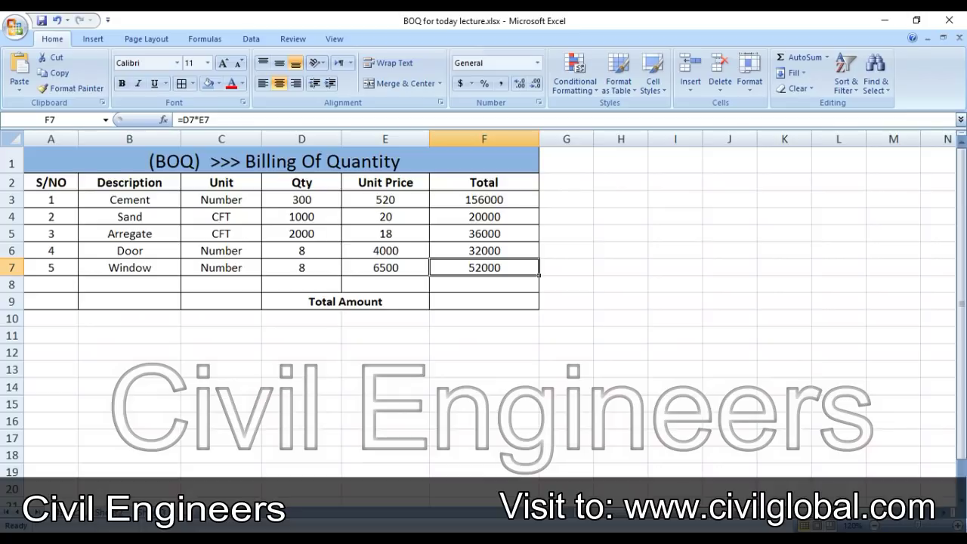
Step: Clear the Window total in F7 and refill it by copying the Door total formula down from F6
key("Up")
key("Down")
key("Delete")
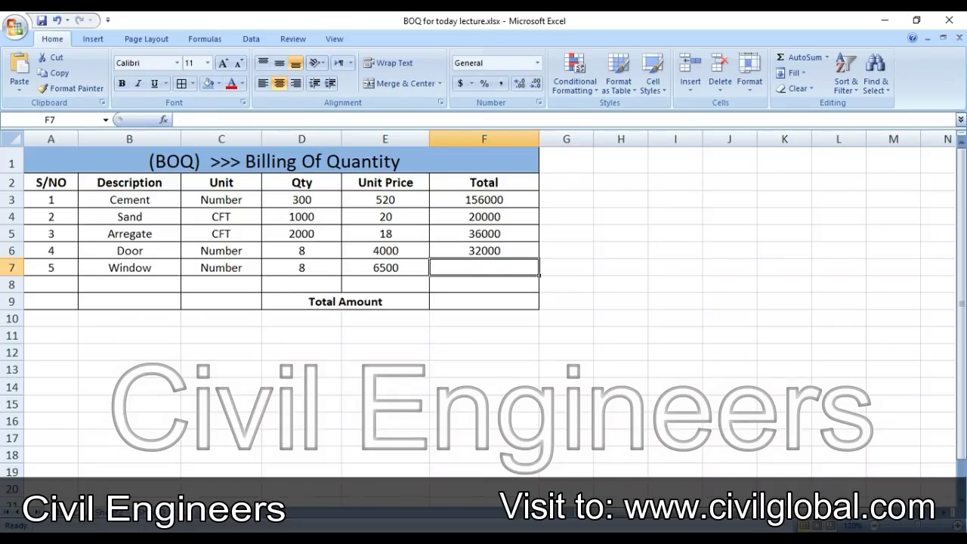
key("Up")
left_click_drag(539, 259, 540, 276)
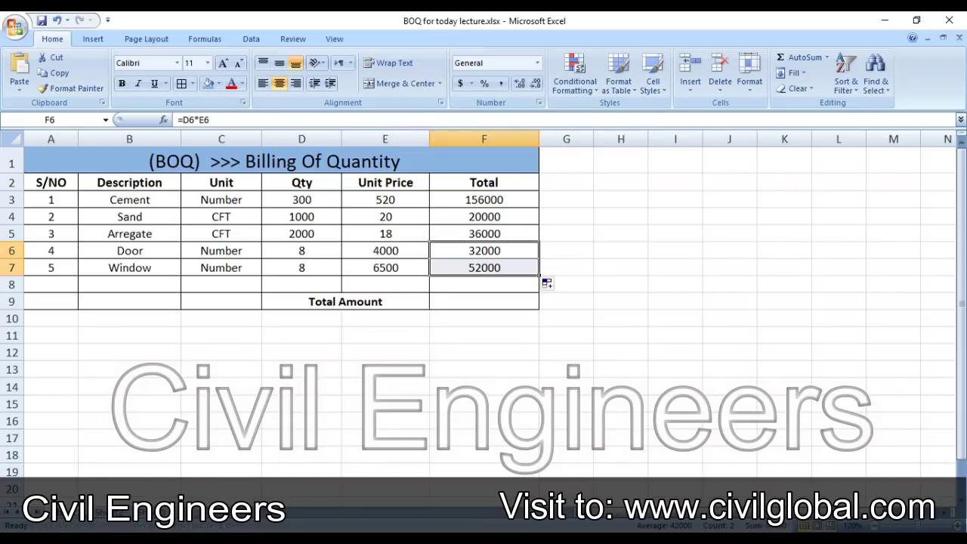
Step: Calculate the Total Amount in F9 by adding up all item totals with the formula =sum(F3:F7)
left_click(485, 301)
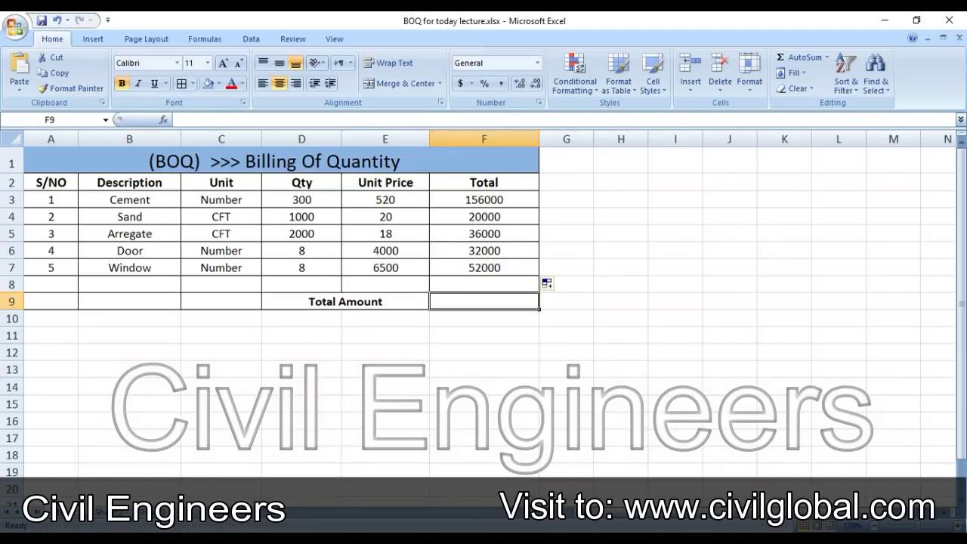
type("=")
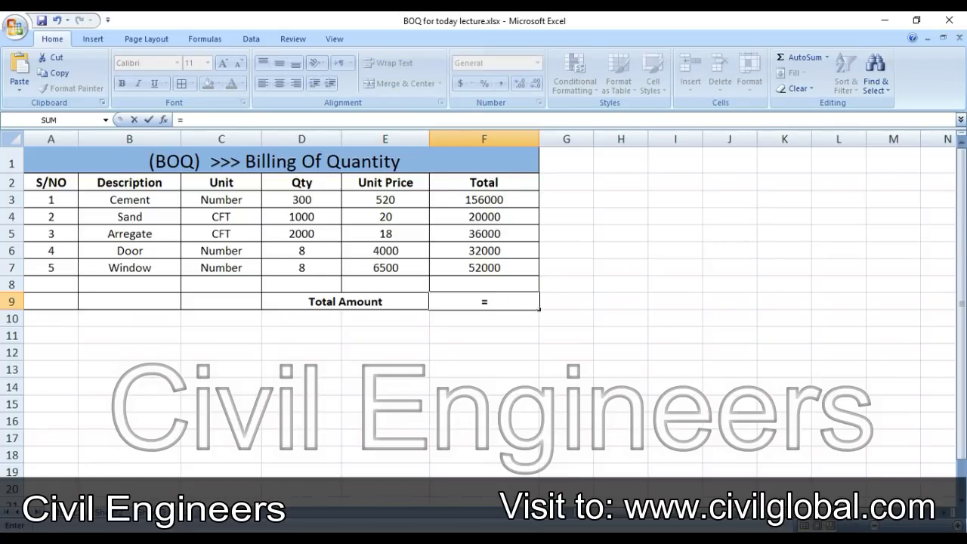
type("sum(")
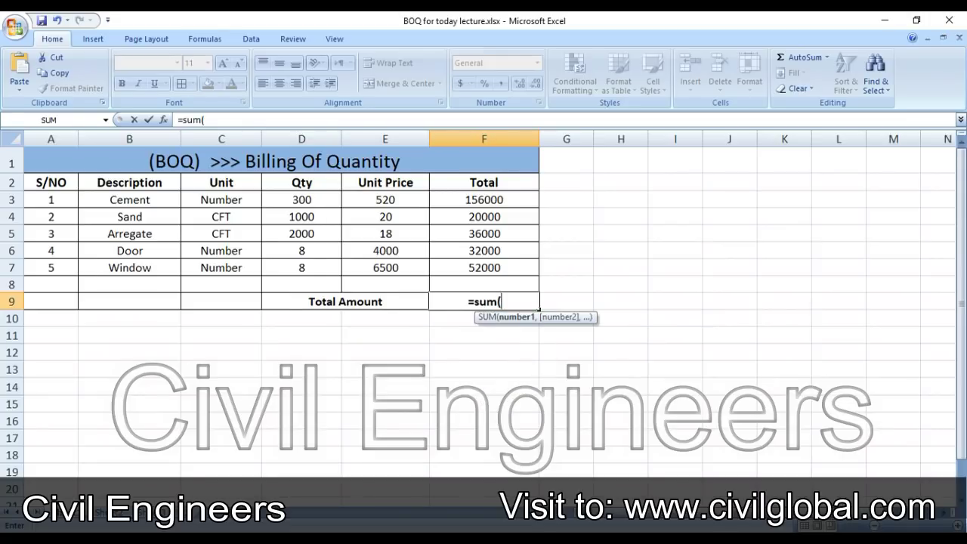
left_click_drag(483, 199, 484, 268)
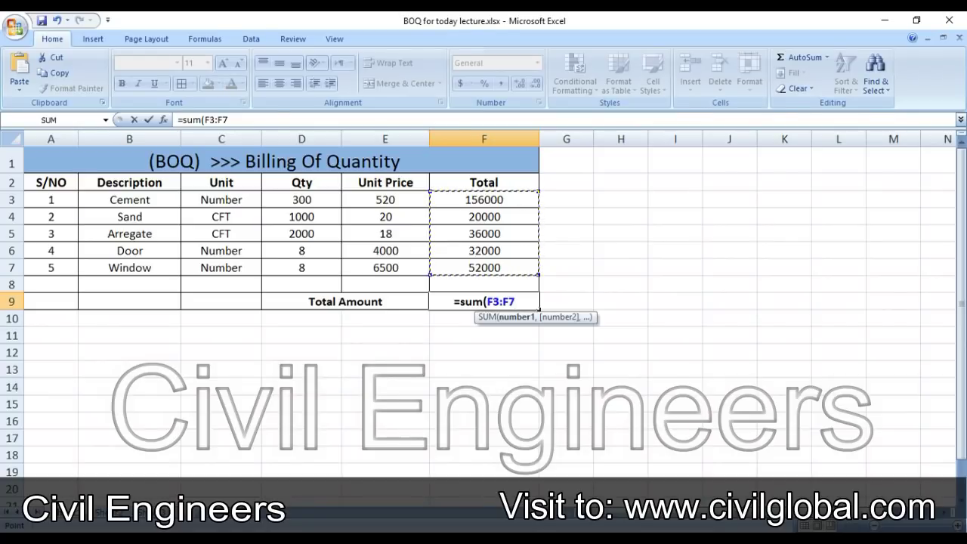
type(")")
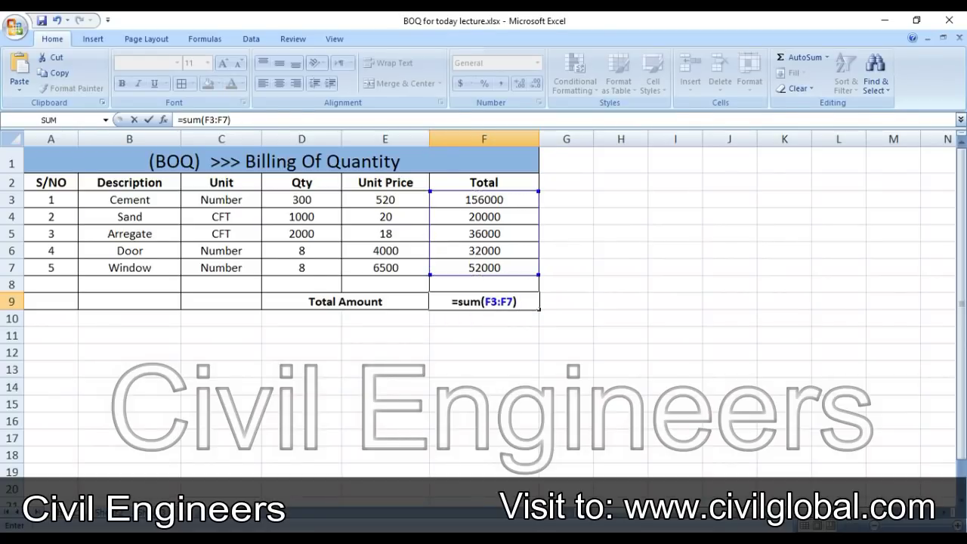
key("Return")
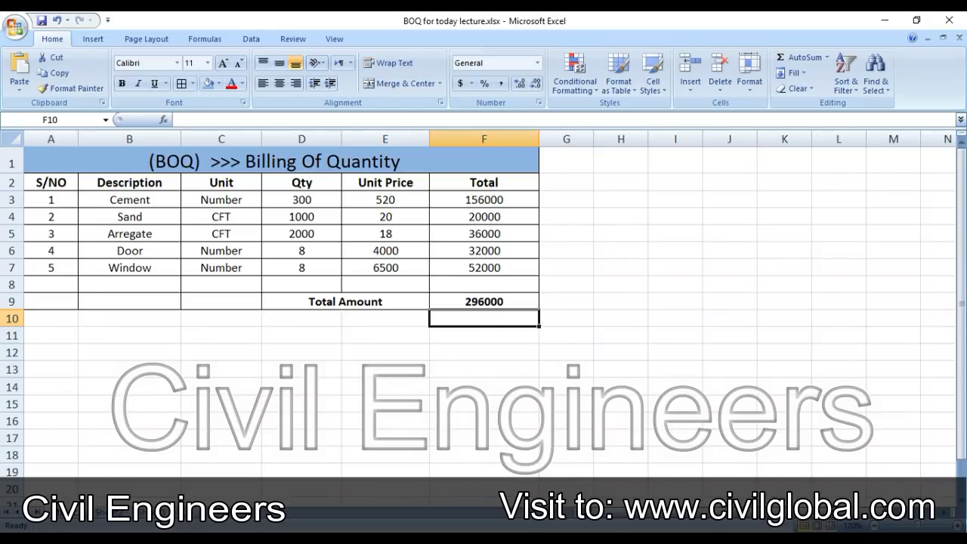
Step: Select the item descriptions from Cement to Window in B3:B7
left_click_drag(129, 199, 181, 275)
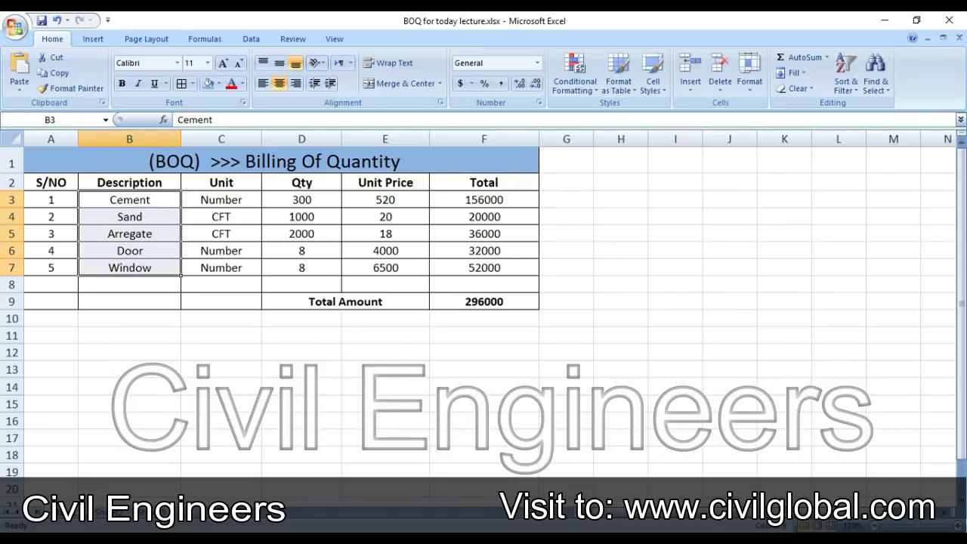